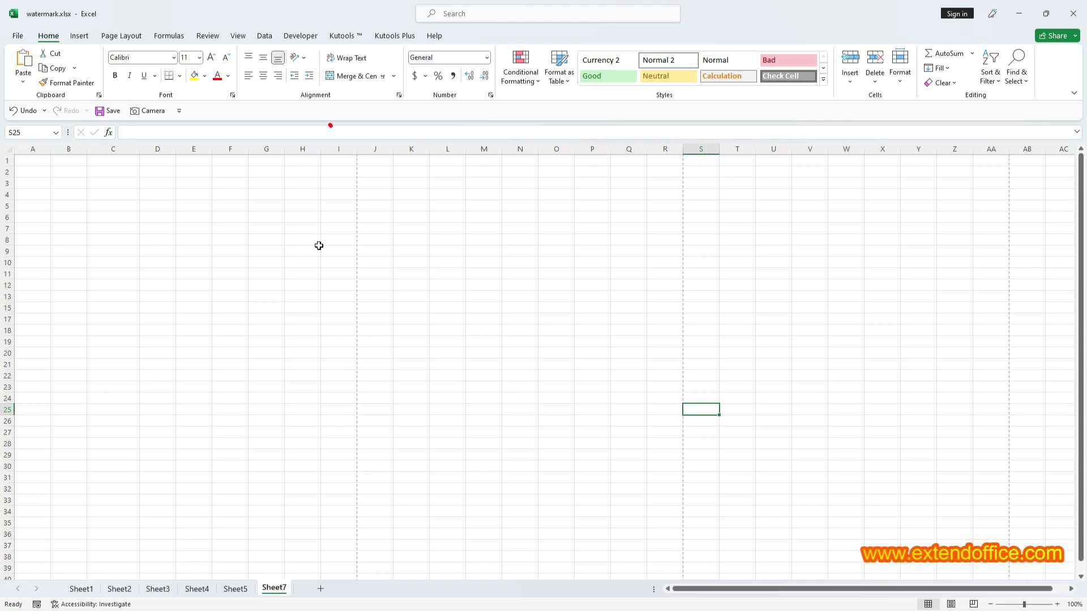
Show Sheet7 in Page Layout view and insert orange outlined WordArt reading 'Script'
click(233, 38)
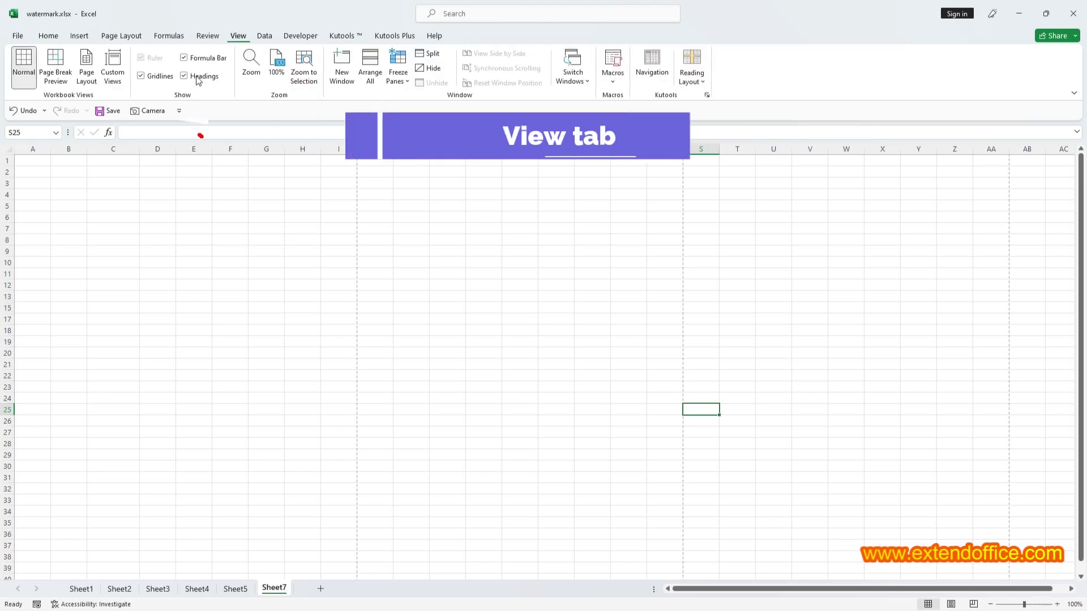
click(84, 73)
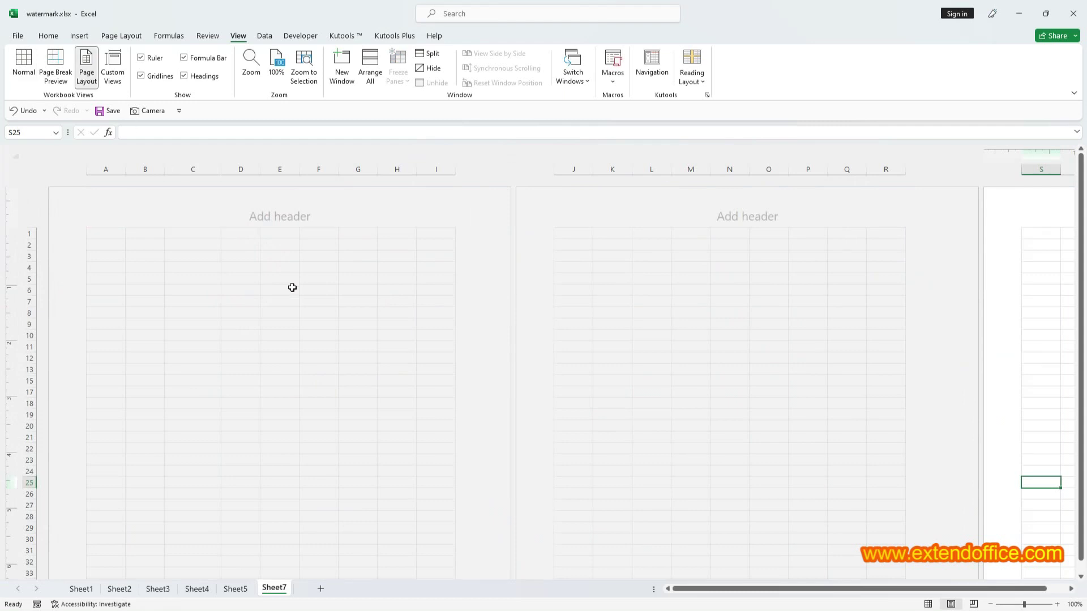
click(79, 36)
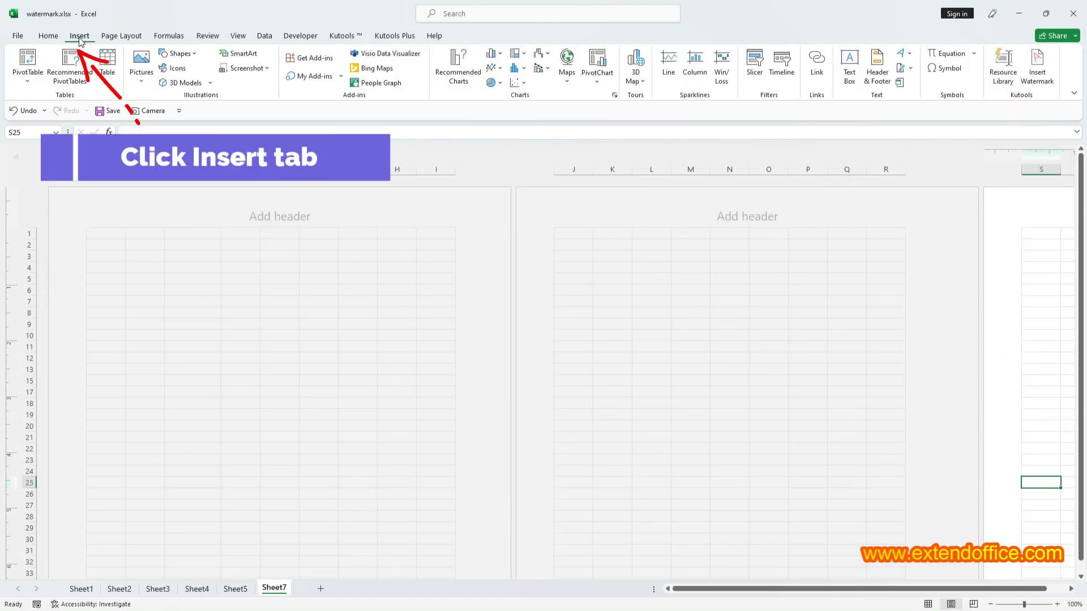
click(909, 55)
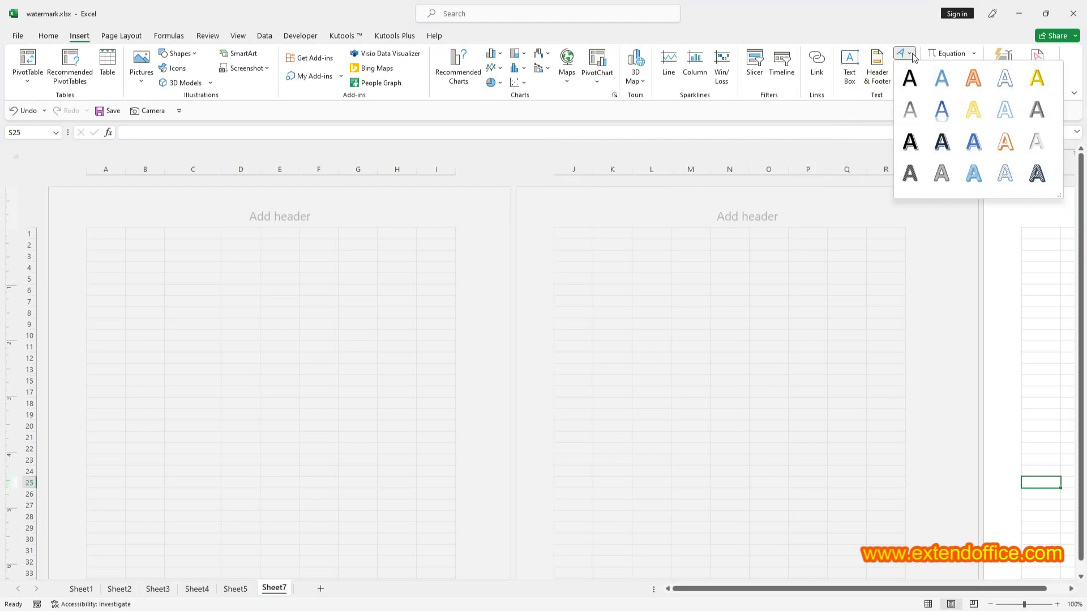
click(965, 75)
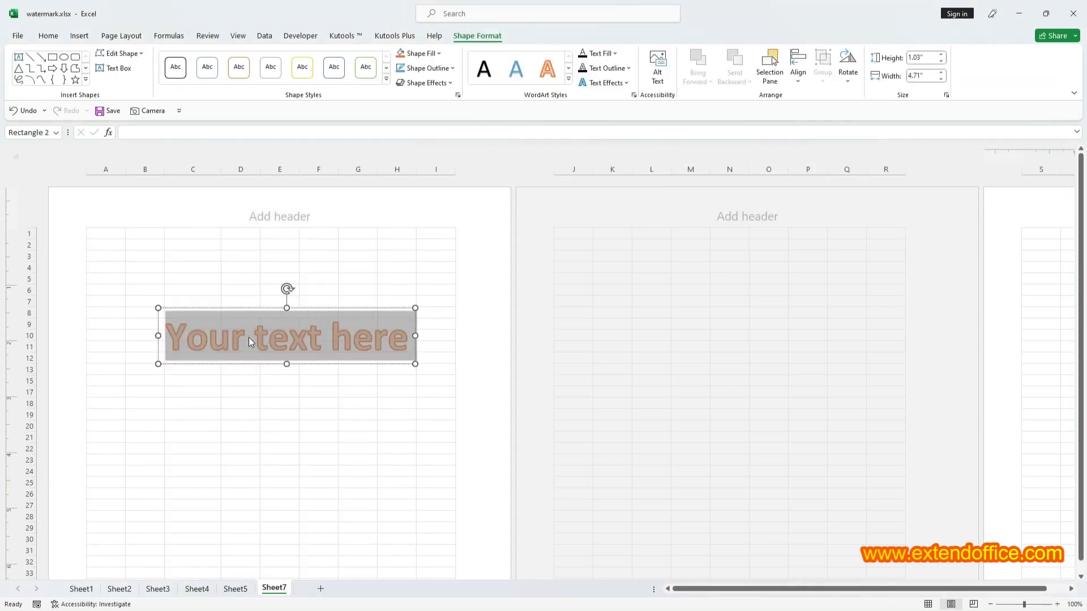
text(Scr)
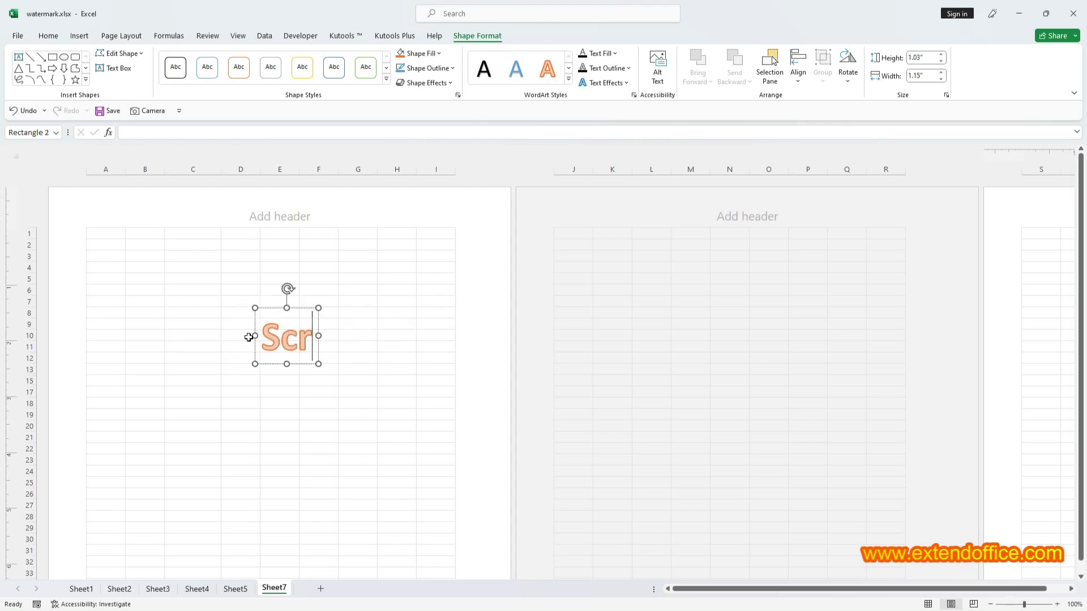
text(ipt)
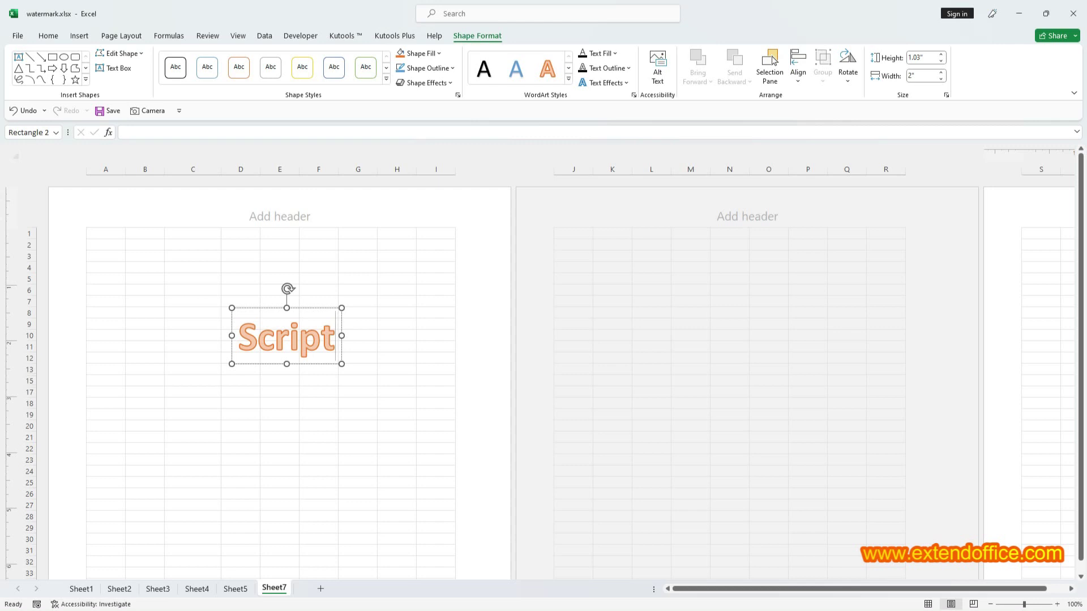
Rotate the Script WordArt counter-clockwise to about 339°
click(287, 289)
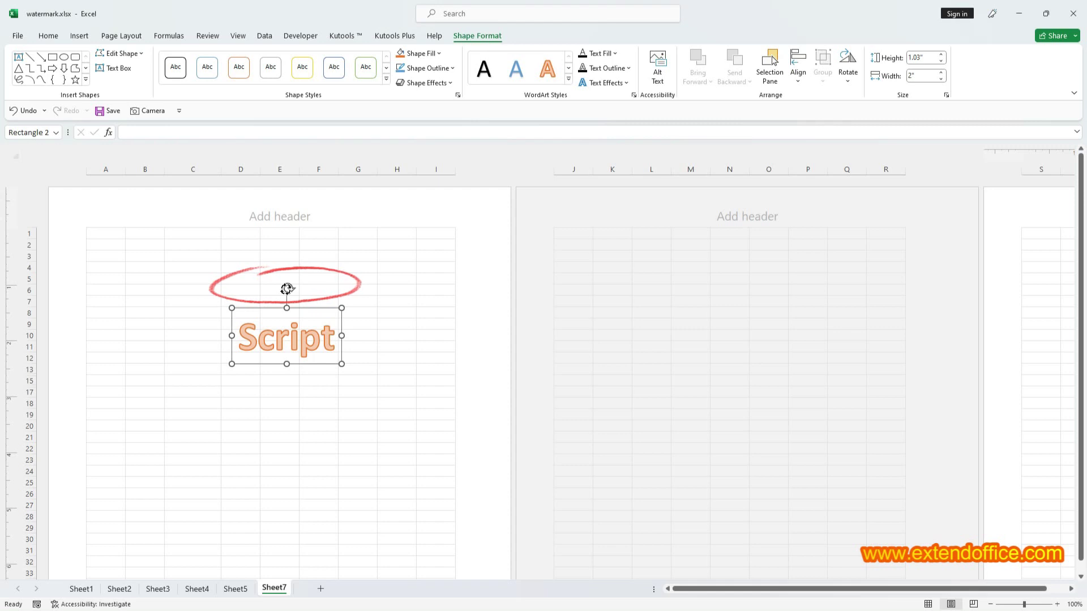
drag(287, 289, 264, 291)
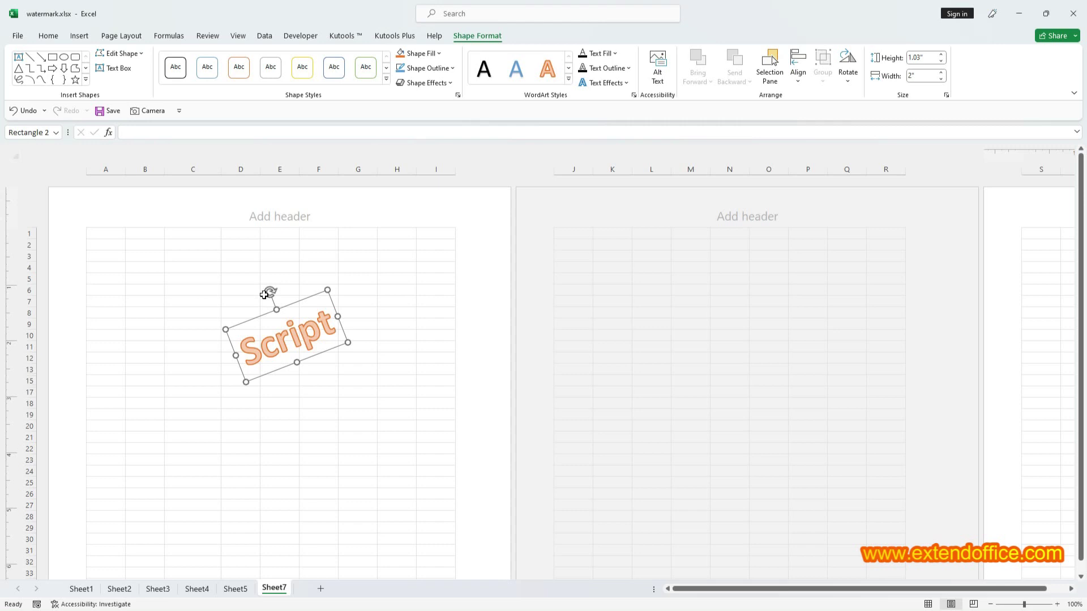
right_click(313, 320)
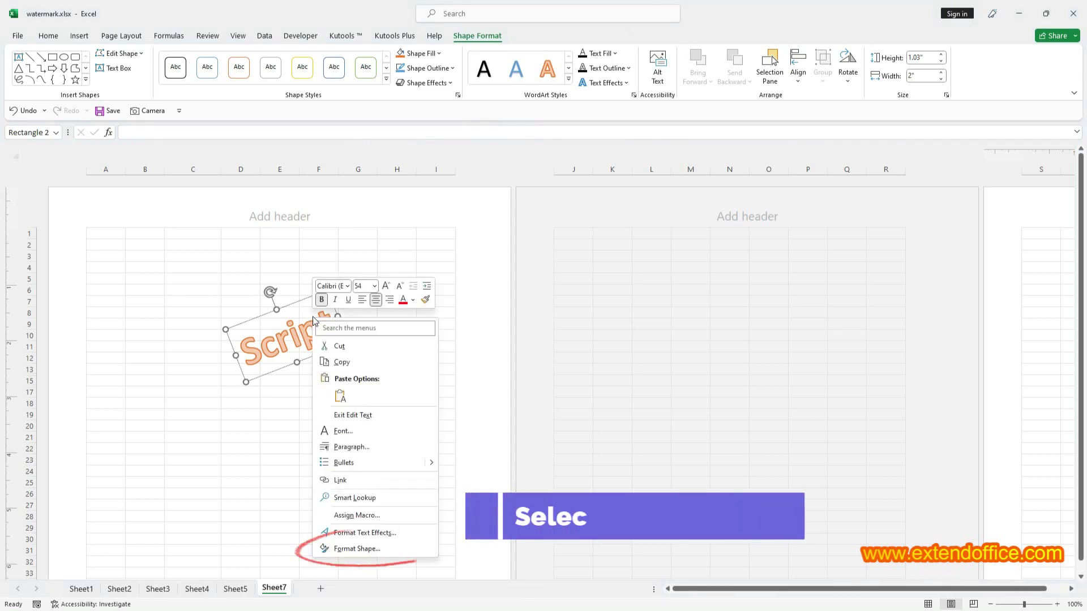
click(383, 553)
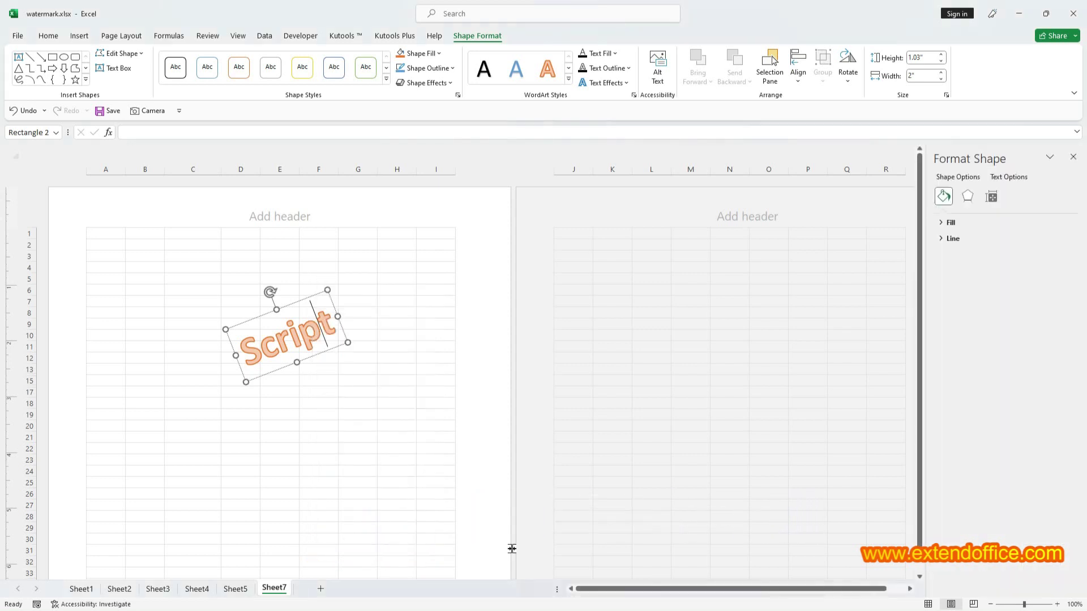
click(946, 223)
click(948, 309)
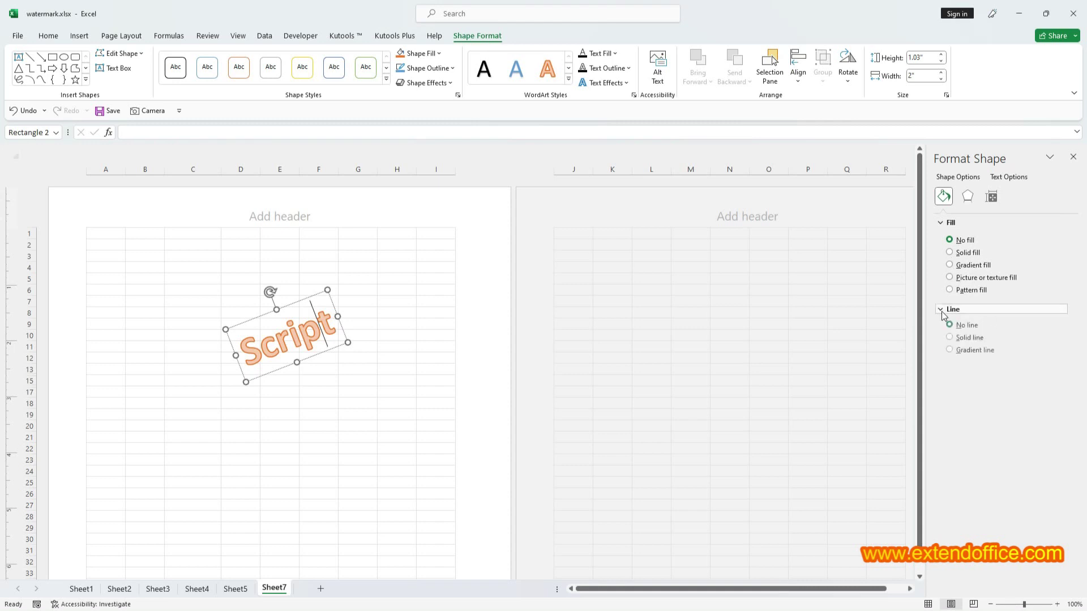
click(968, 197)
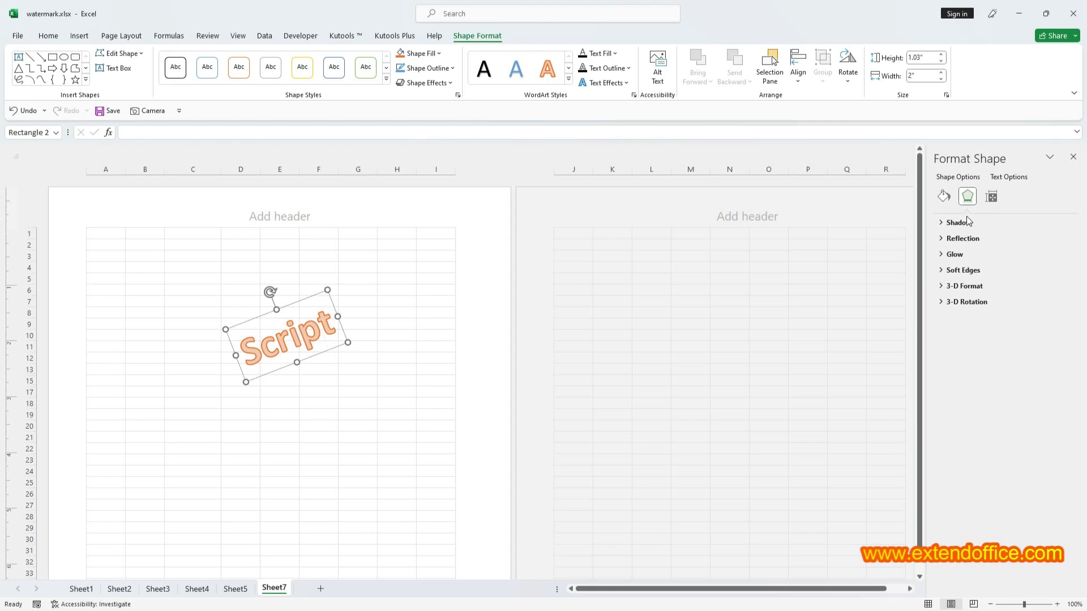
click(991, 196)
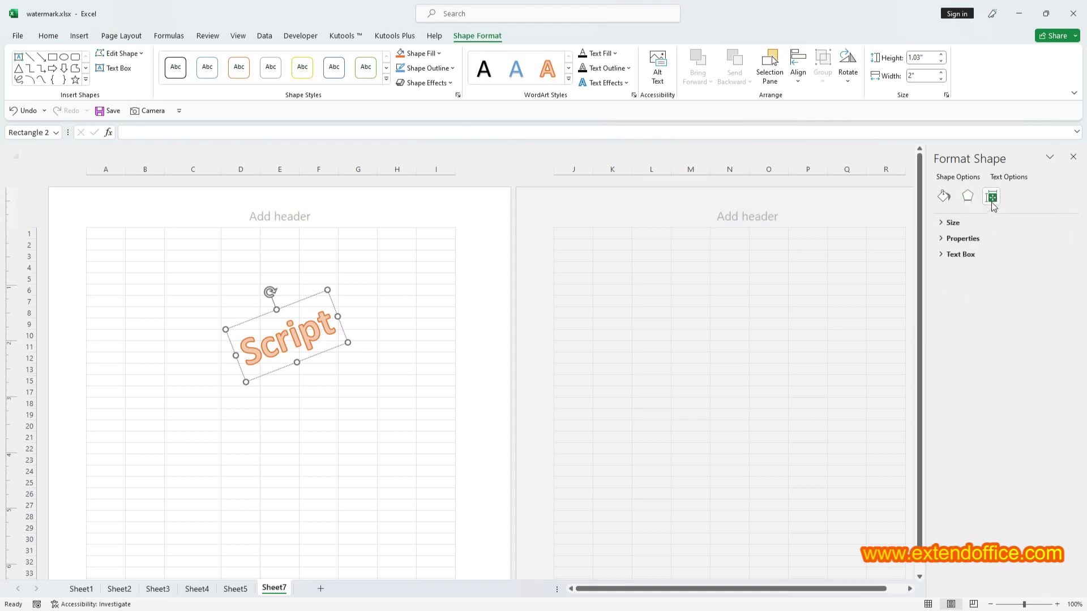
Resize the Script WordArt to 1.5" high and widen it toward 2.8"
click(947, 223)
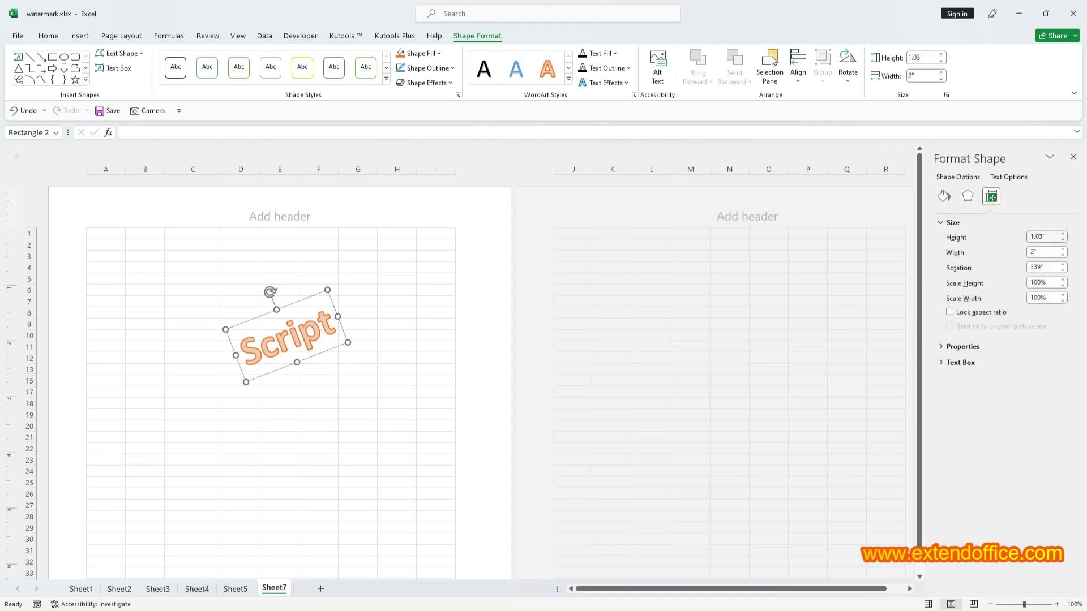
click(1063, 235)
click(1063, 235)
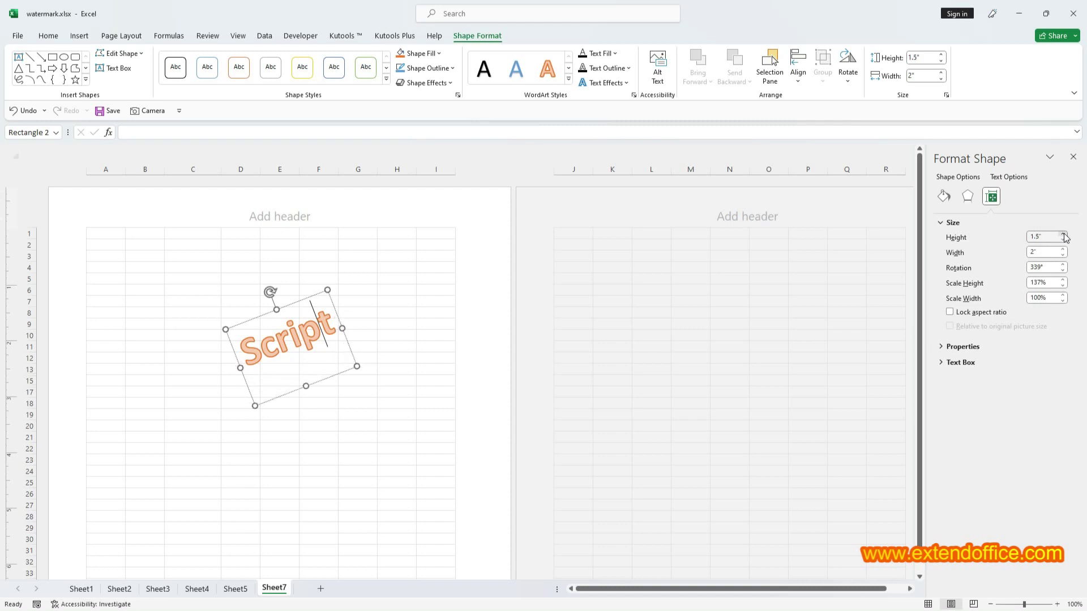
click(1064, 250)
click(1064, 250)
click(1063, 250)
click(1064, 249)
click(1063, 249)
click(1063, 250)
click(1064, 249)
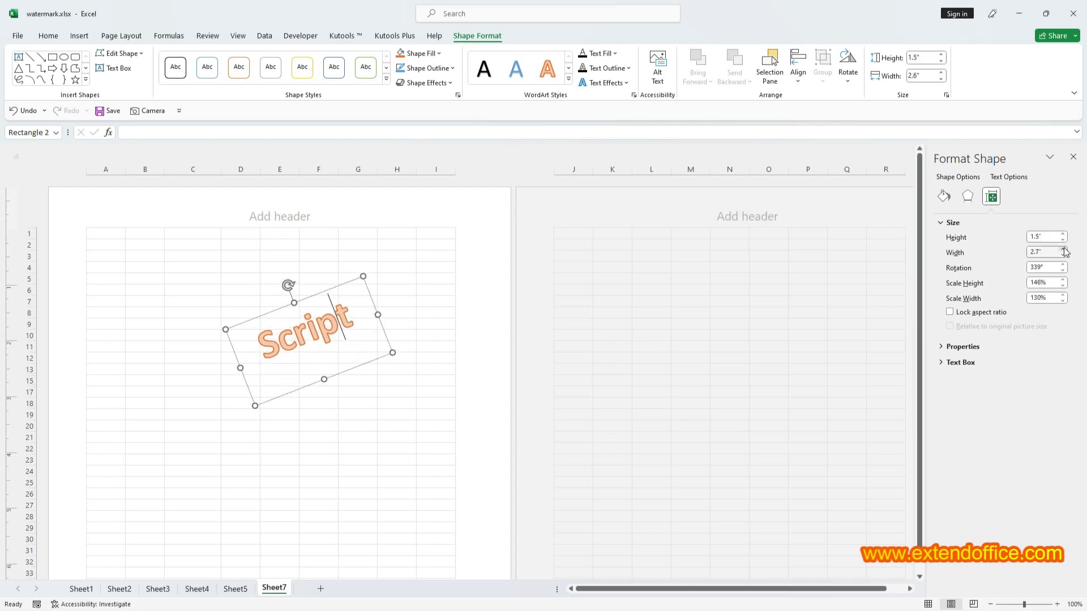
click(1064, 249)
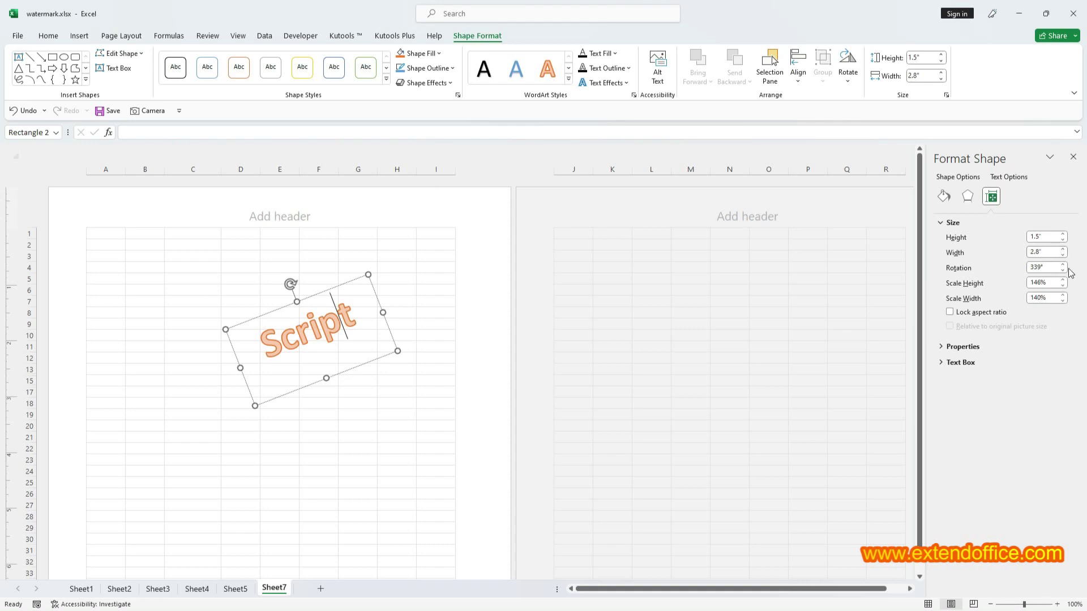
Save the Script WordArt shape as the picture file watermark.png
right_click(319, 297)
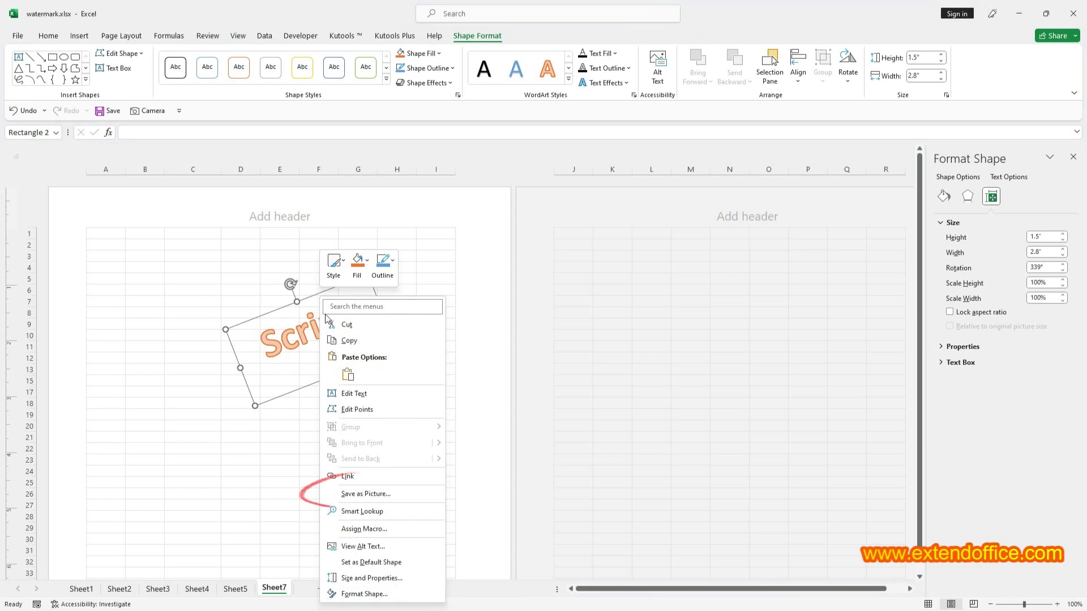
click(418, 497)
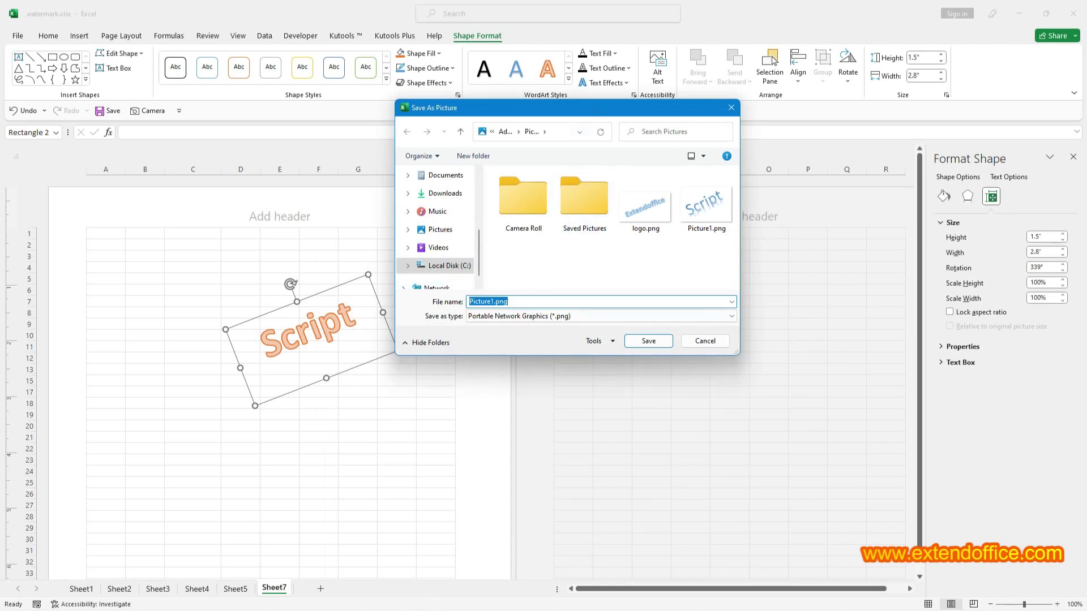
text(watermark)
click(645, 347)
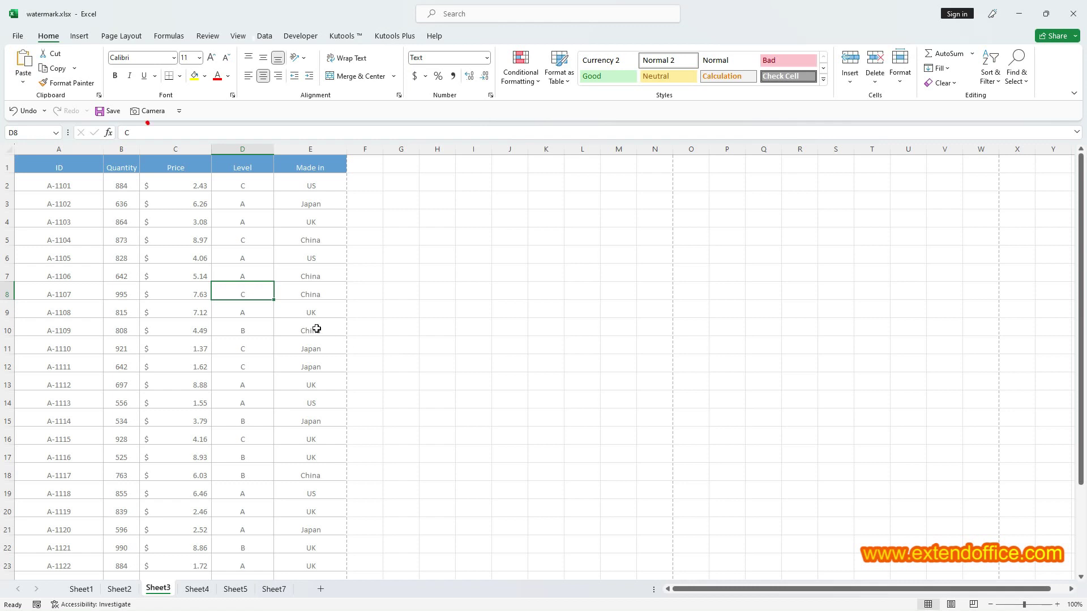
Edit Sheet3's page header and begin inserting a picture into its centre section
click(84, 37)
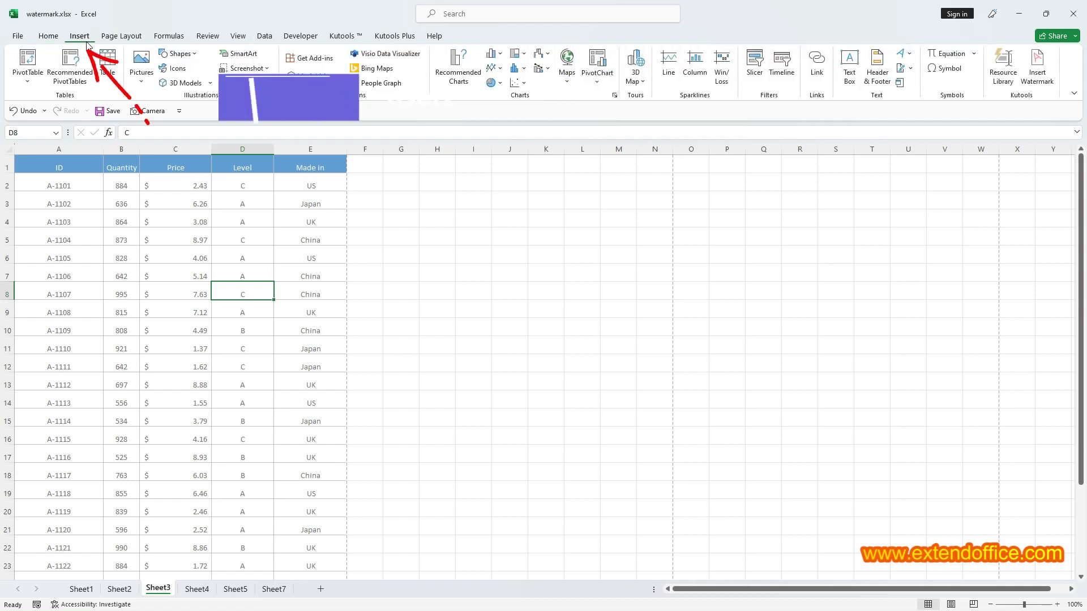
click(879, 77)
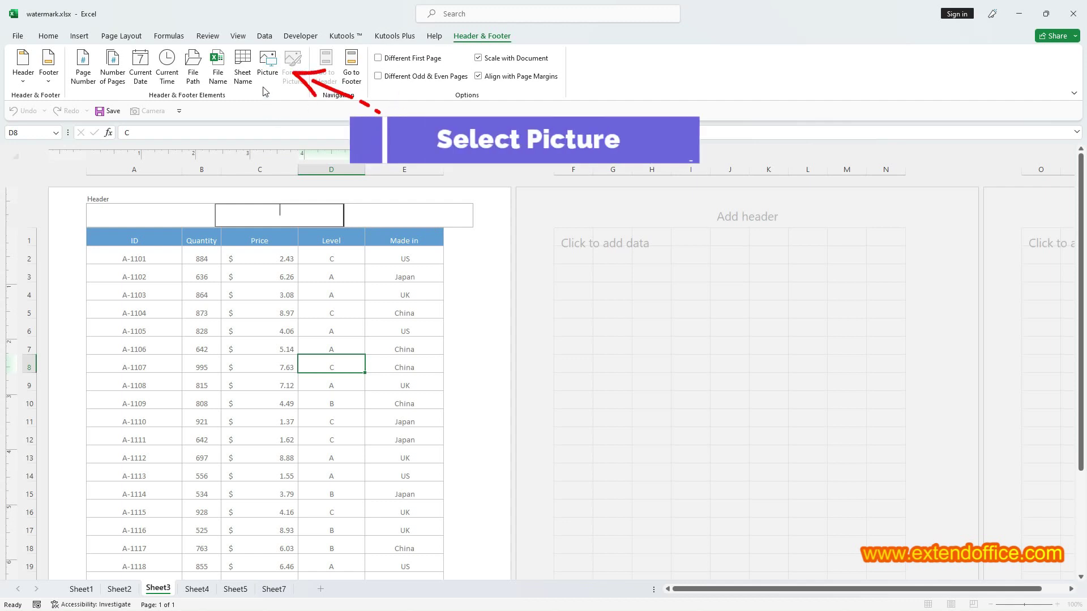
click(268, 64)
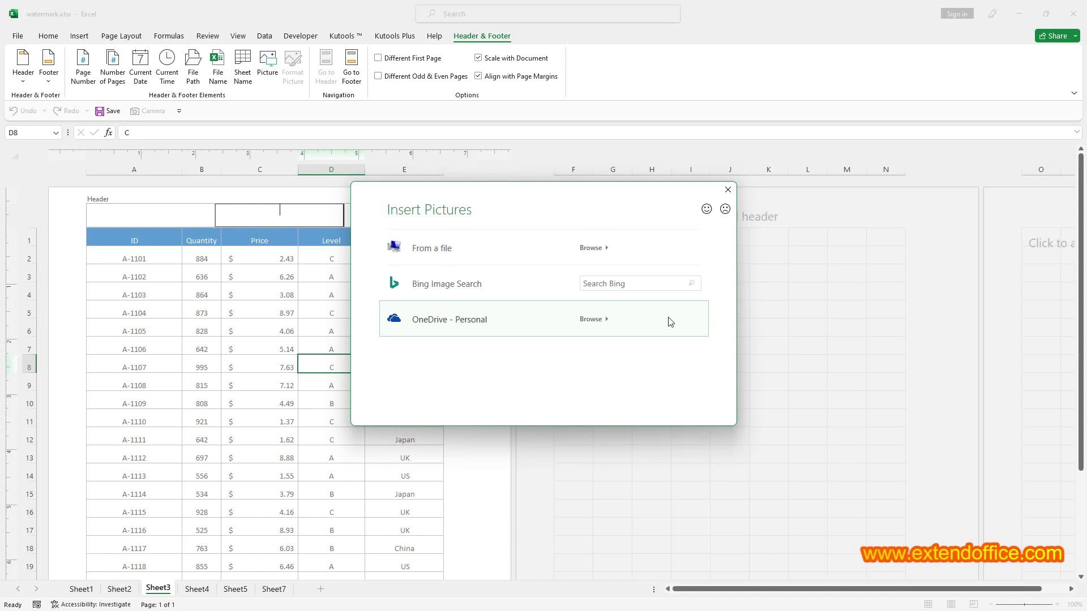
Insert watermark.png from a file into the centre header section
click(465, 262)
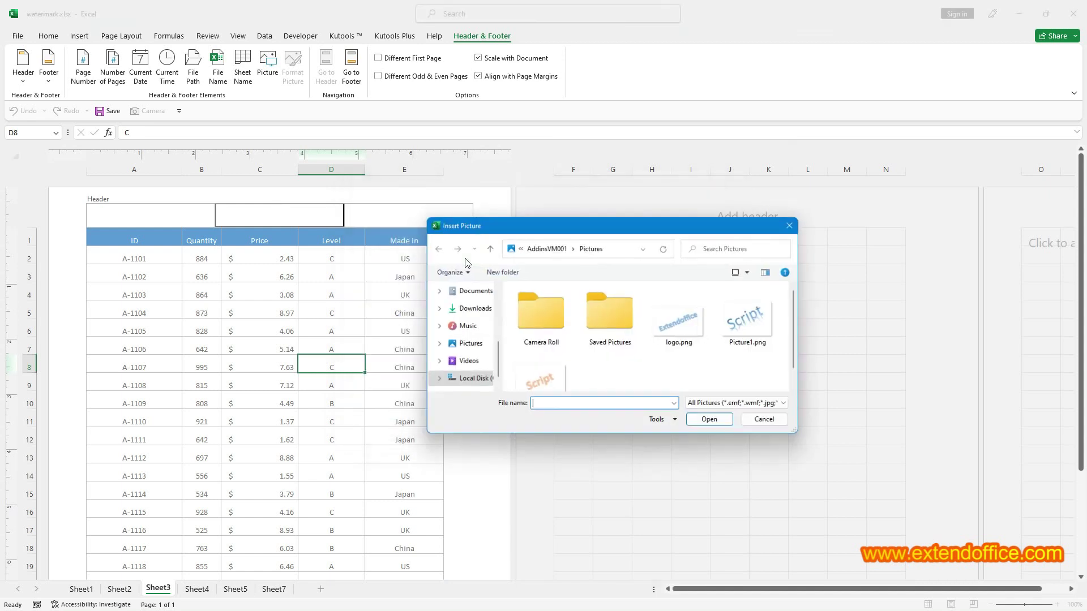
click(555, 384)
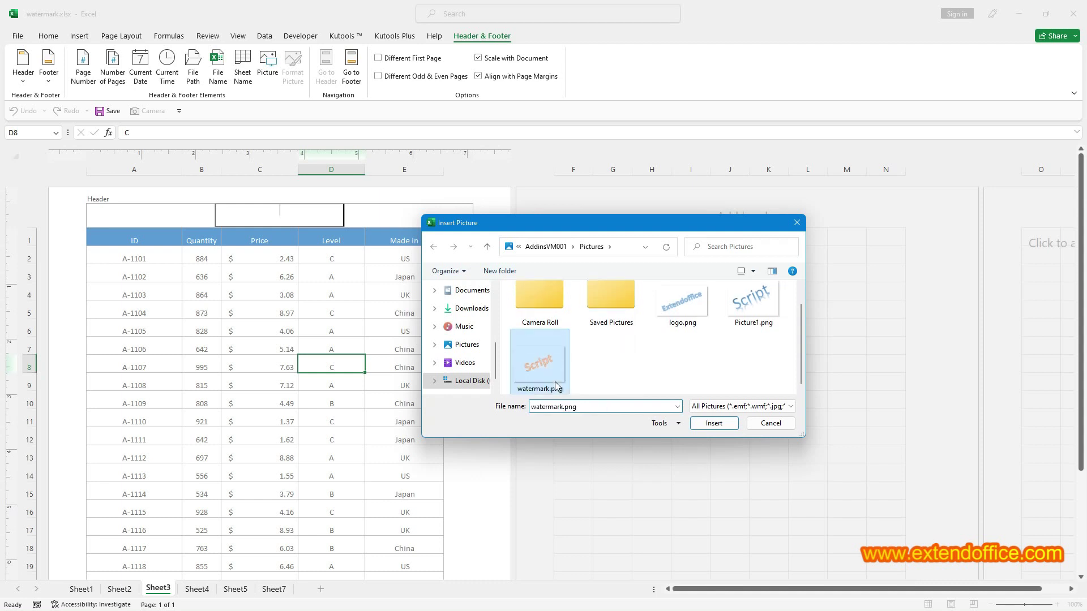
click(716, 427)
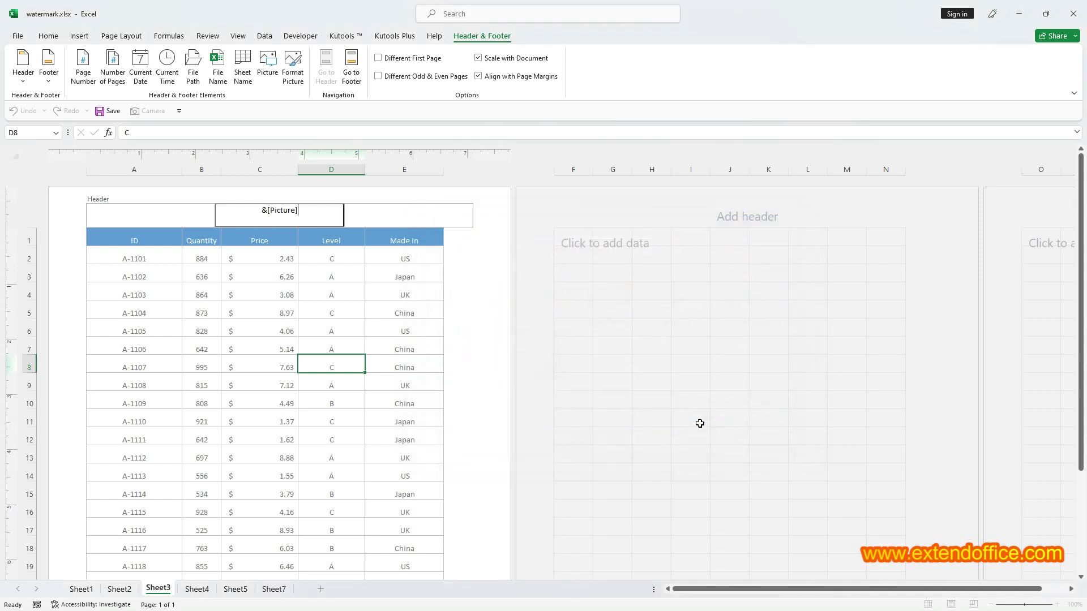
Exit header editing and check the Script watermark behind the data on page 2
click(256, 339)
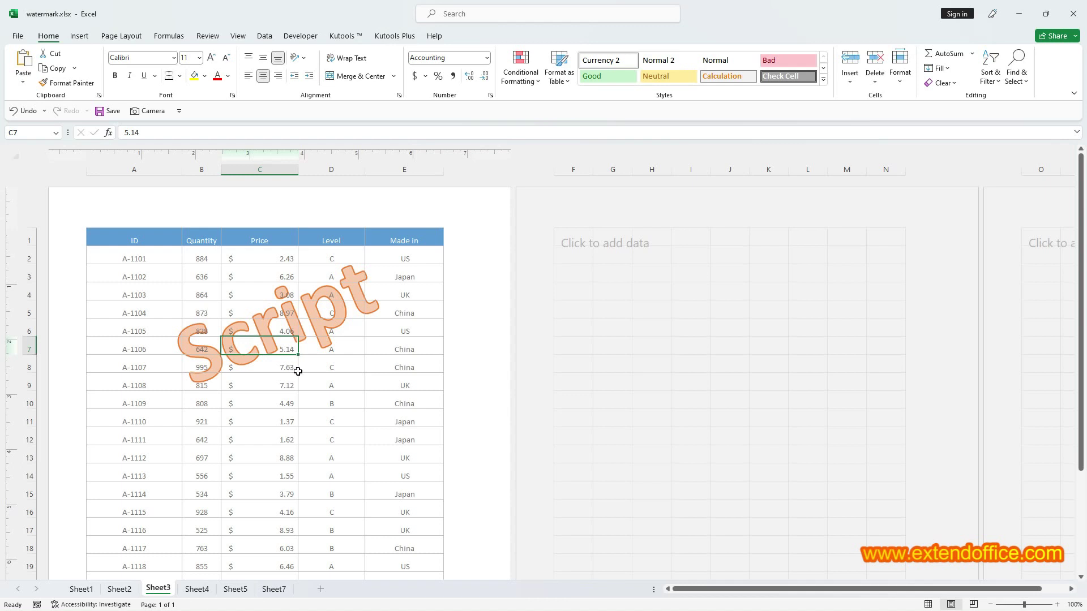
click(686, 376)
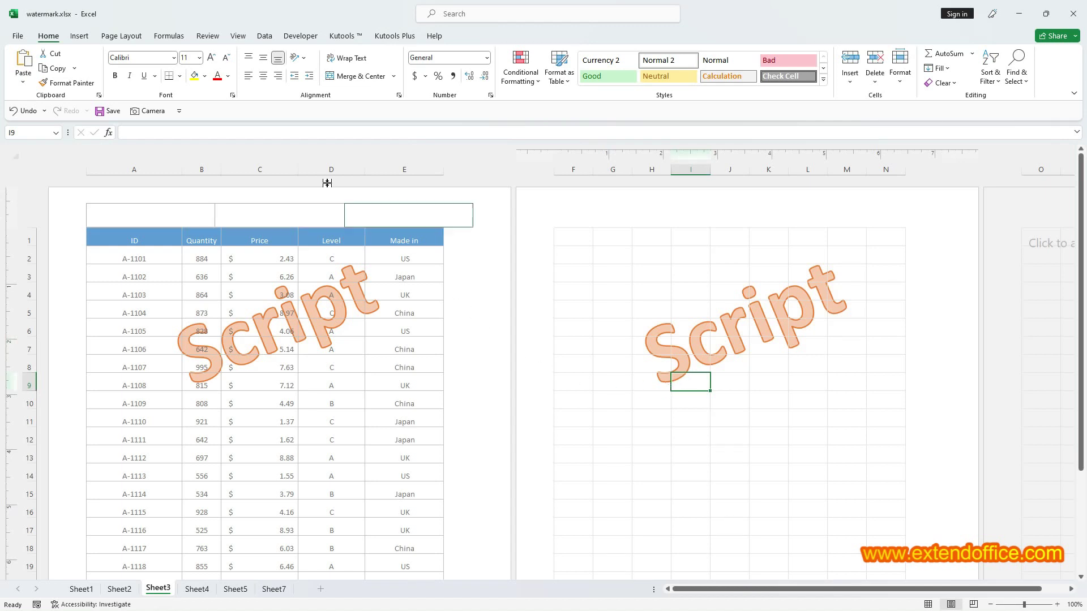
Switch to Normal, back to Page Layout, then preview the printed page with the watermark
click(236, 37)
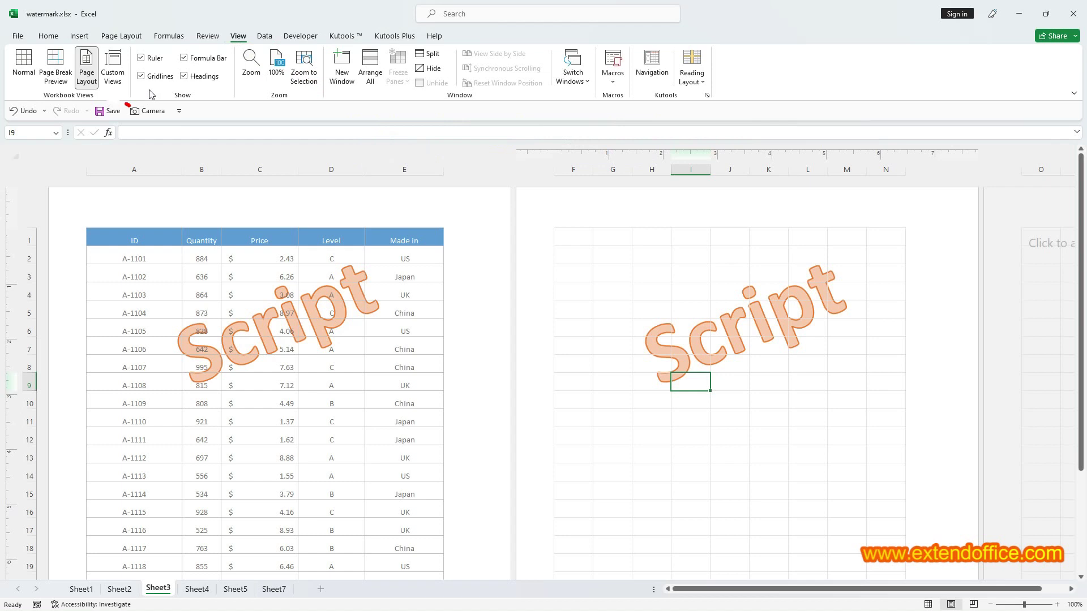
click(24, 64)
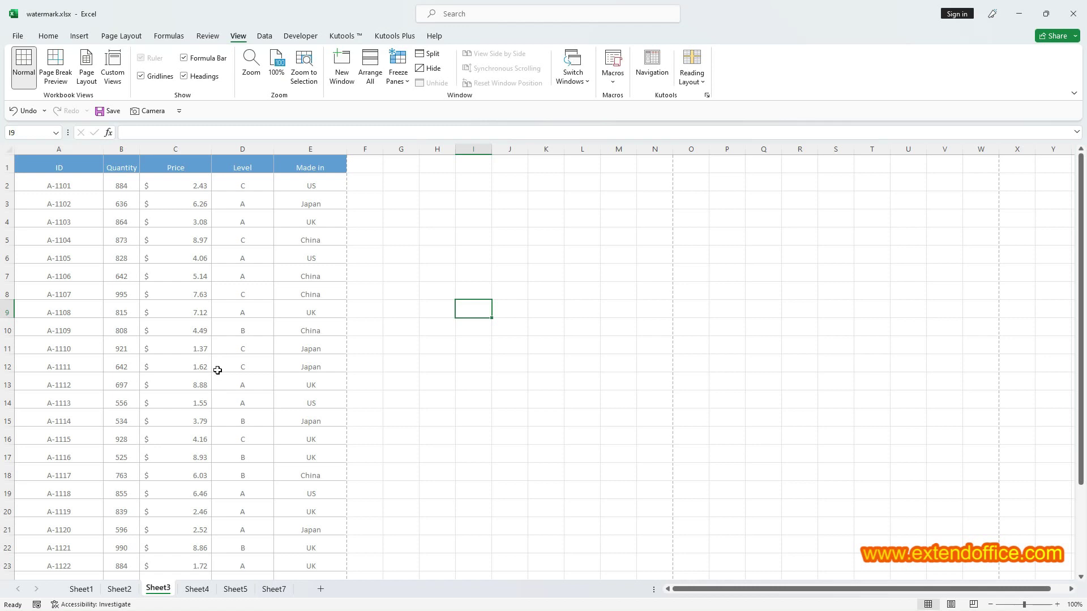
click(86, 74)
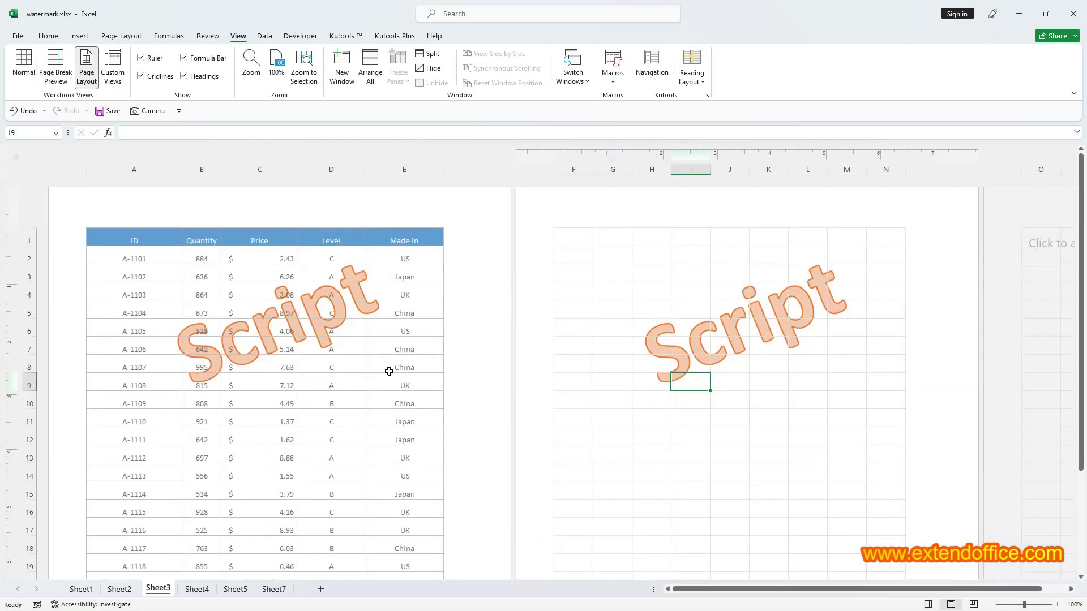
click(16, 36)
click(36, 238)
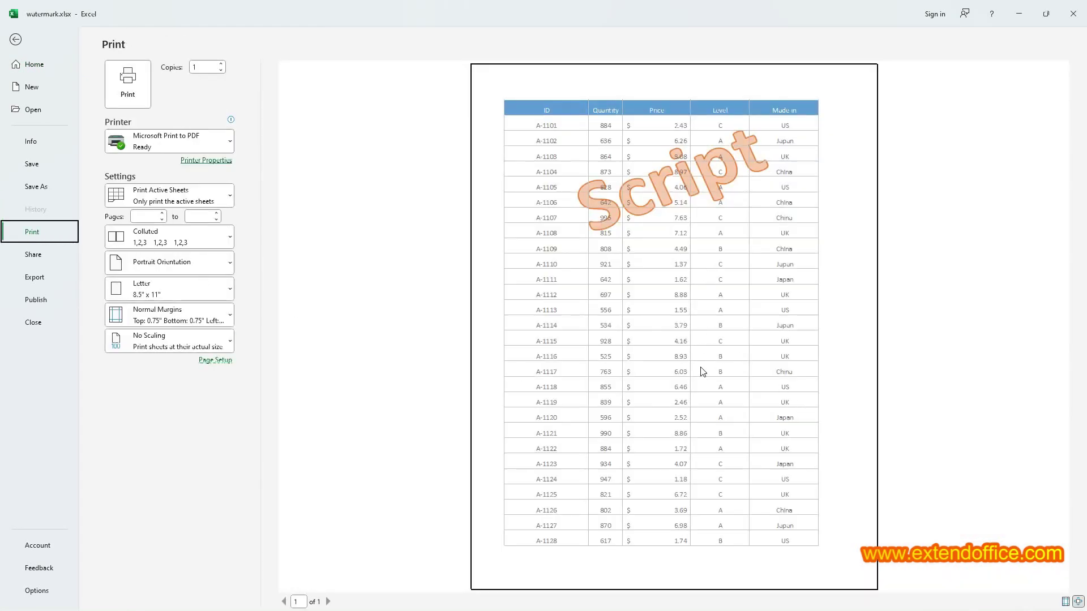
Close print preview and try adding a second centre-header picture, triggering the one-picture warning
key(Escape)
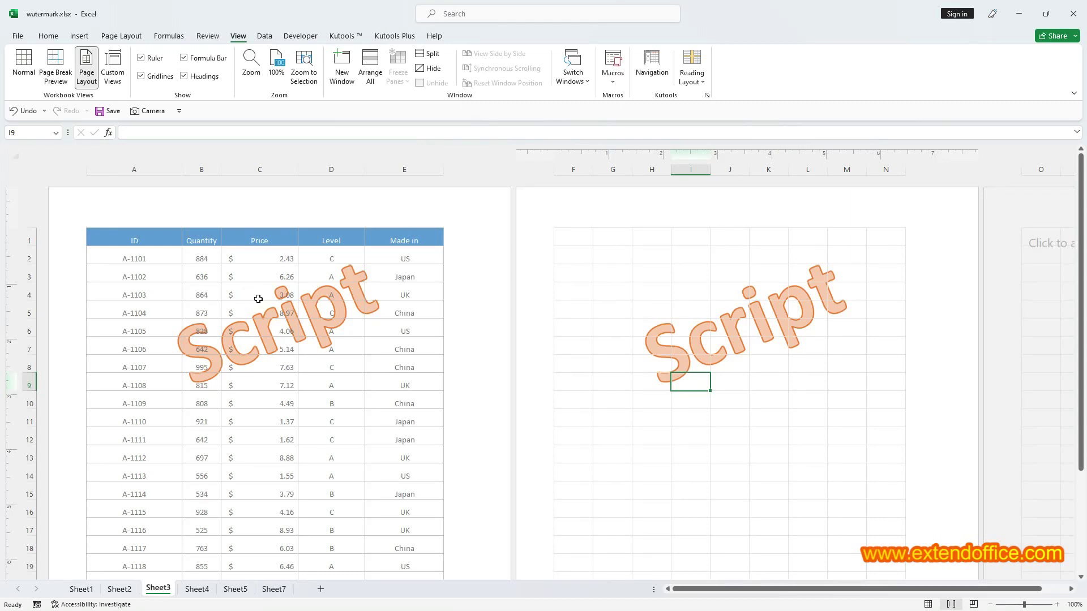
click(272, 214)
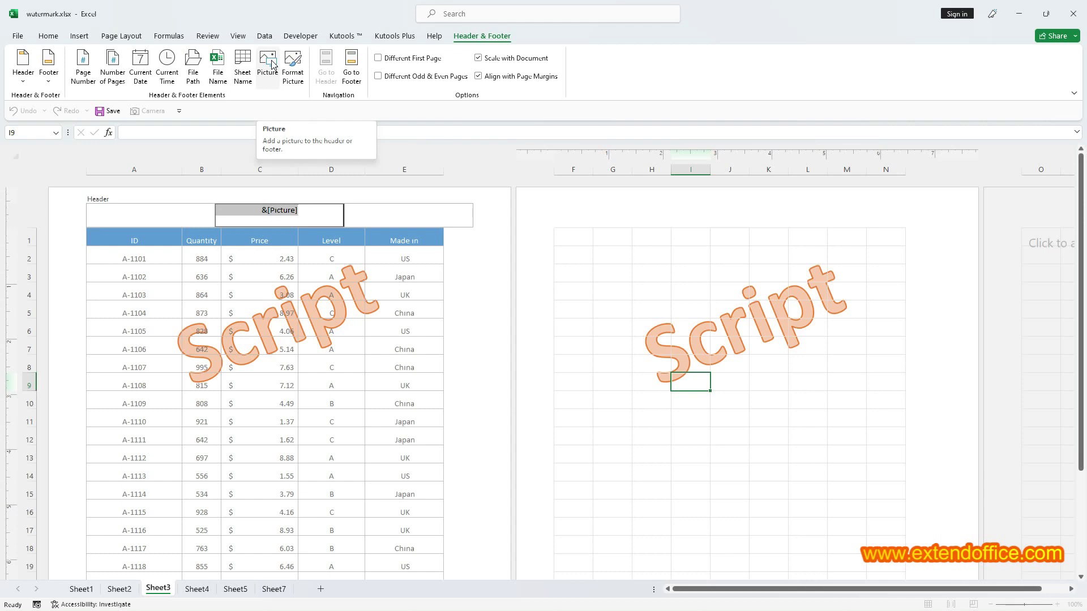
click(268, 64)
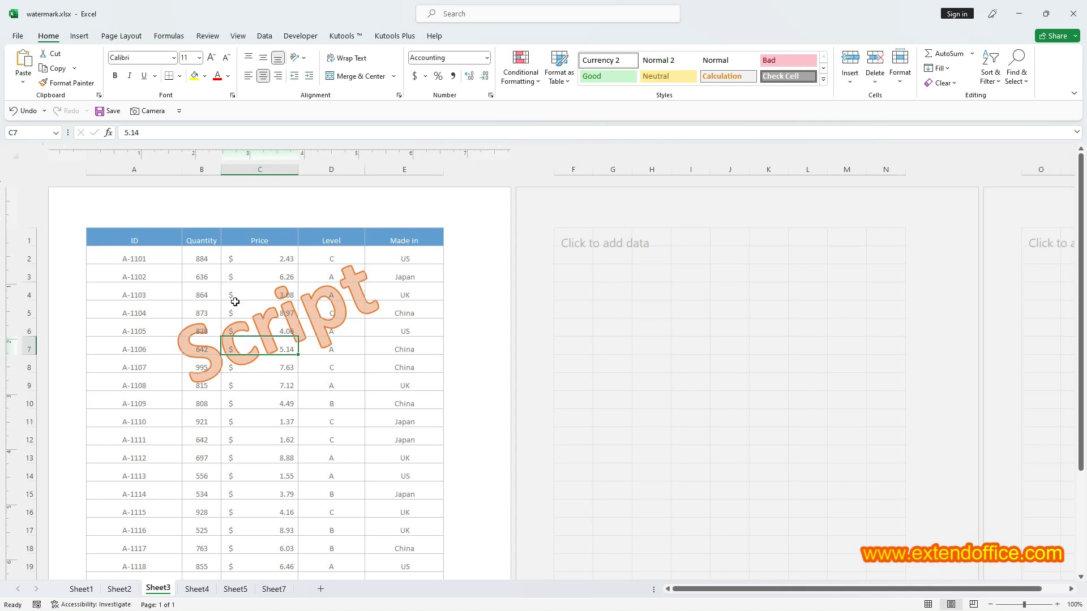
Insert line breaks before &[Picture] in the centre header to push the watermark lower
click(279, 213)
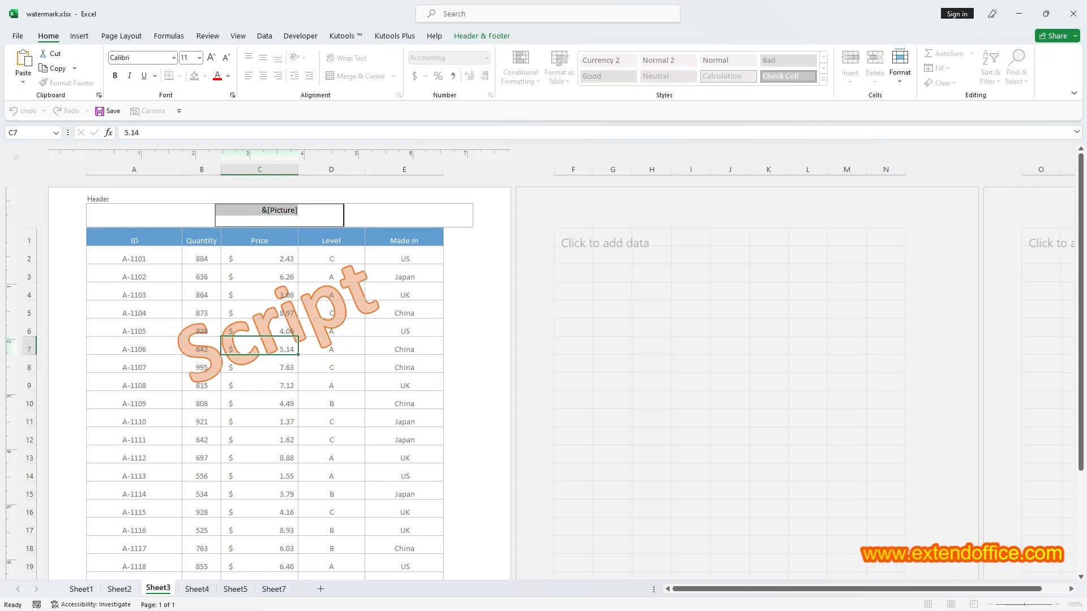
click(259, 277)
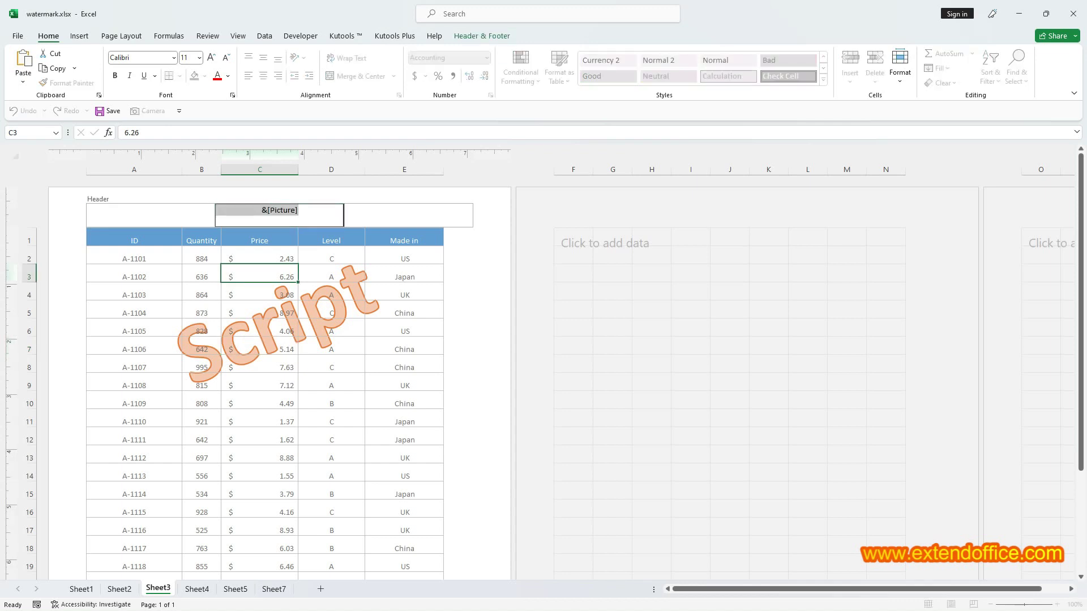
click(262, 210)
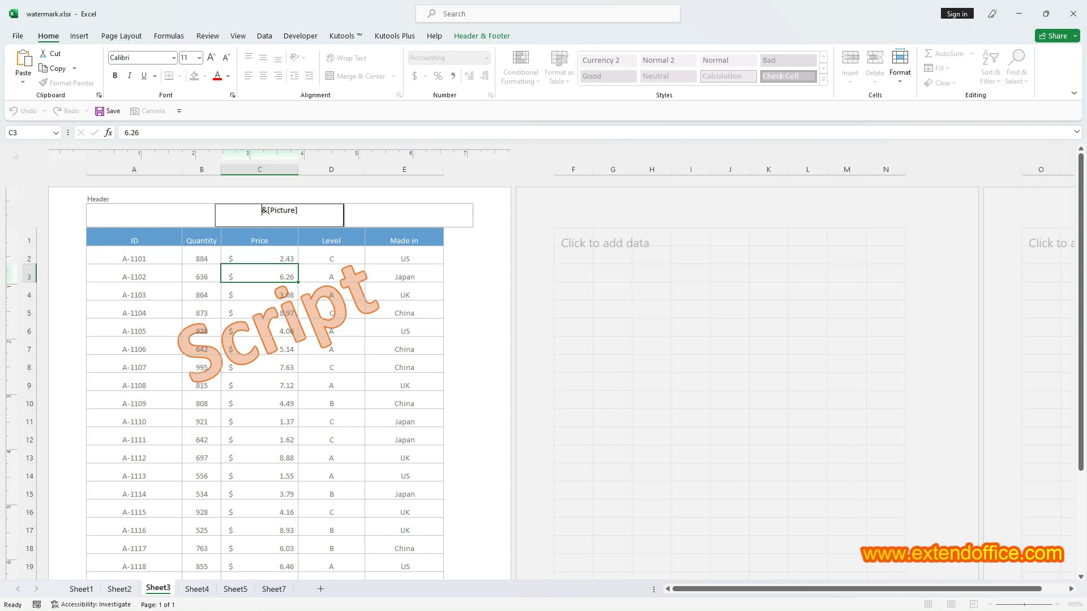
key(Return)
key(Return)
key(Return)
key(Return)
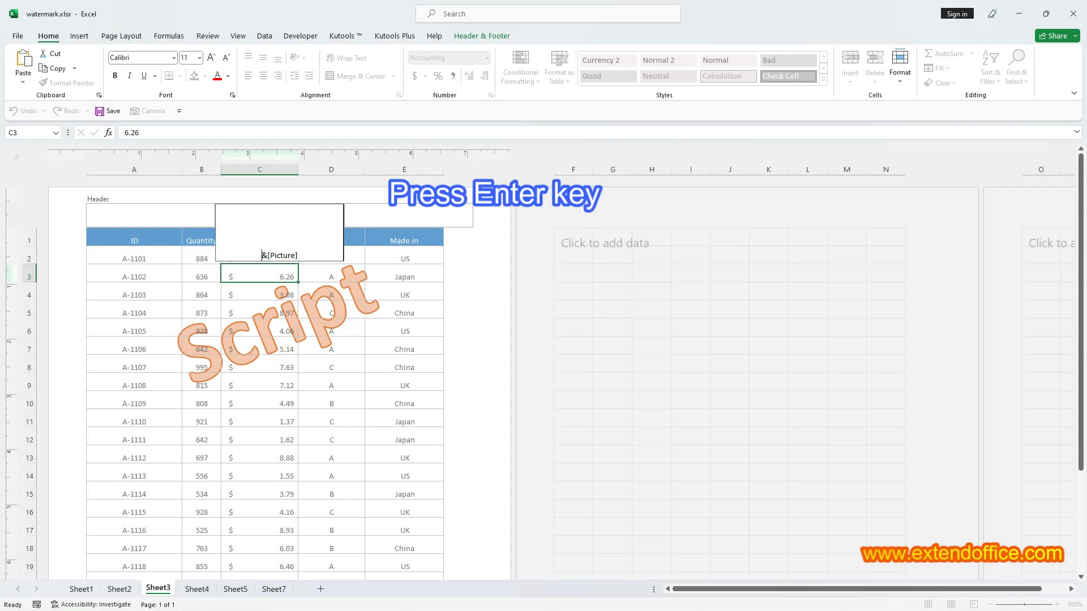
key(Return)
key(Return)
key(Return)
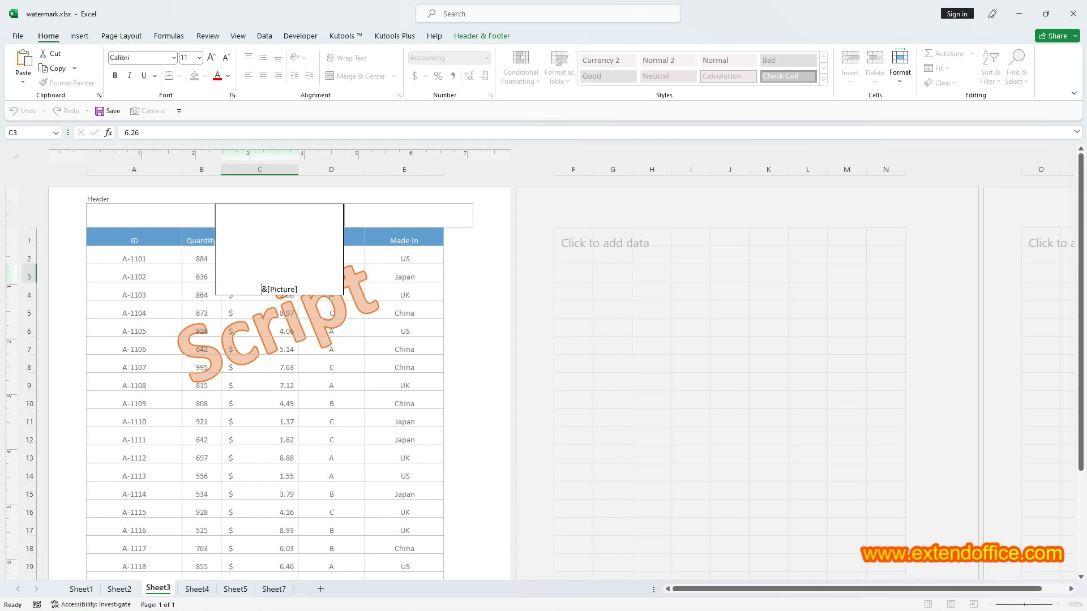
click(407, 432)
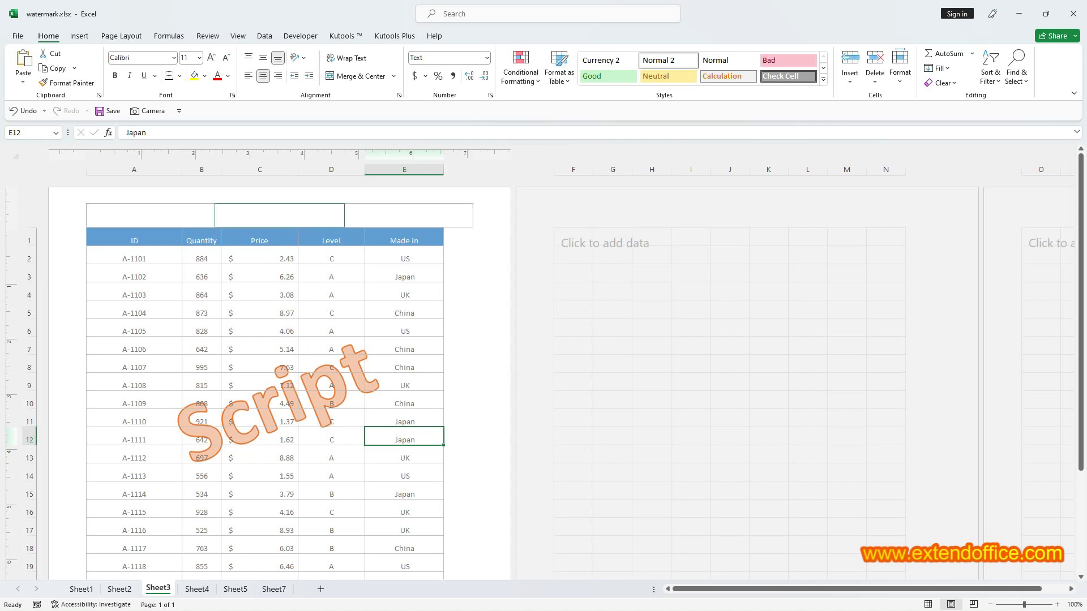
Scale the header watermark picture up to 122% in Format Picture's Size settings
click(279, 215)
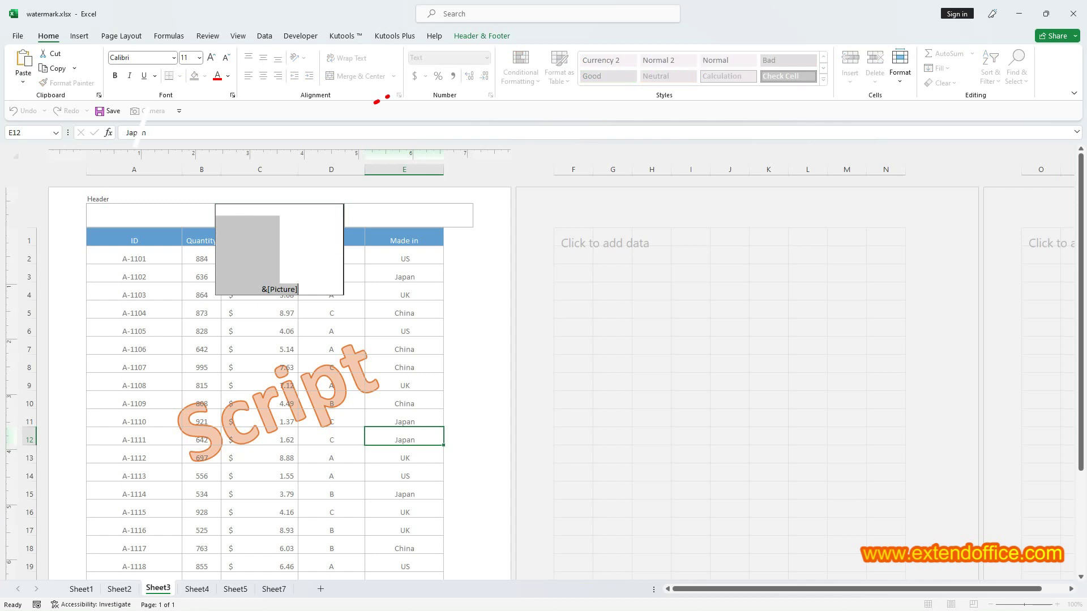
click(484, 37)
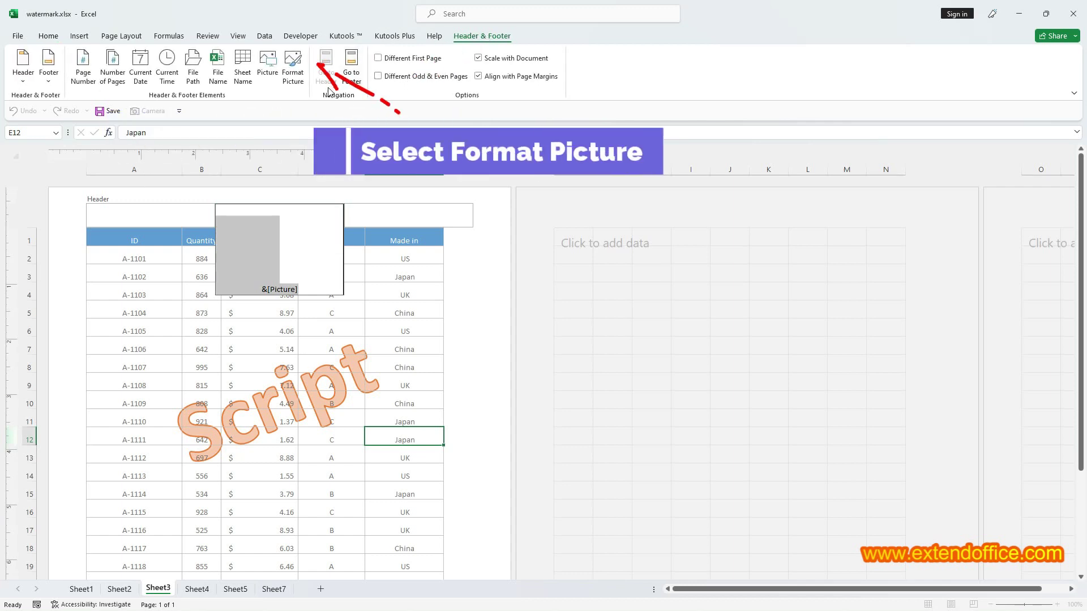
click(292, 67)
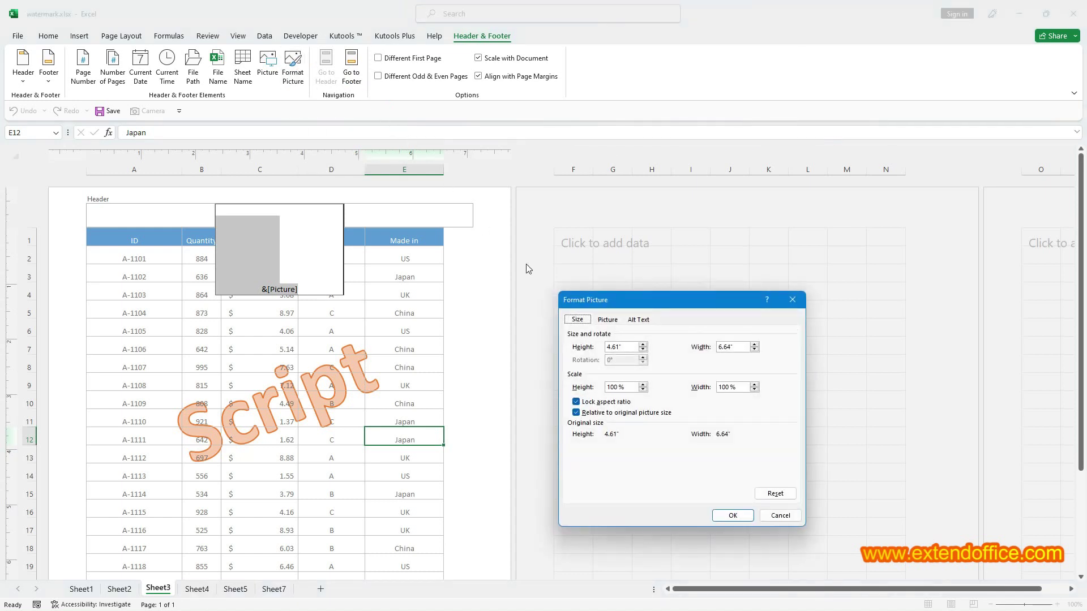
click(611, 350)
click(644, 344)
click(644, 344)
click(643, 385)
click(643, 385)
click(736, 515)
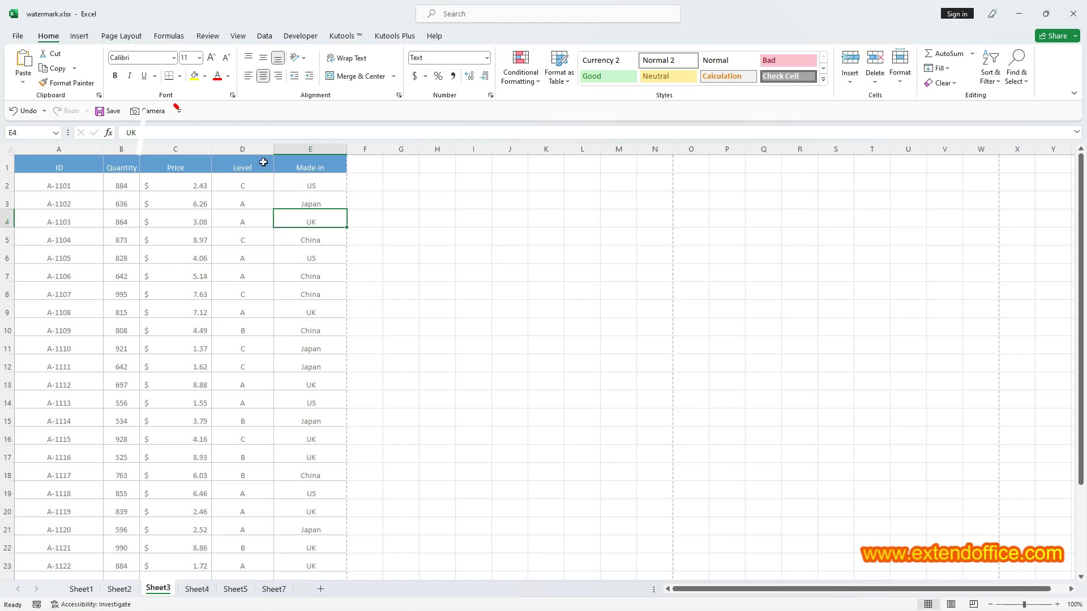
Insert the Extendoffice logo.png picture from this computer into Sheet3
click(79, 36)
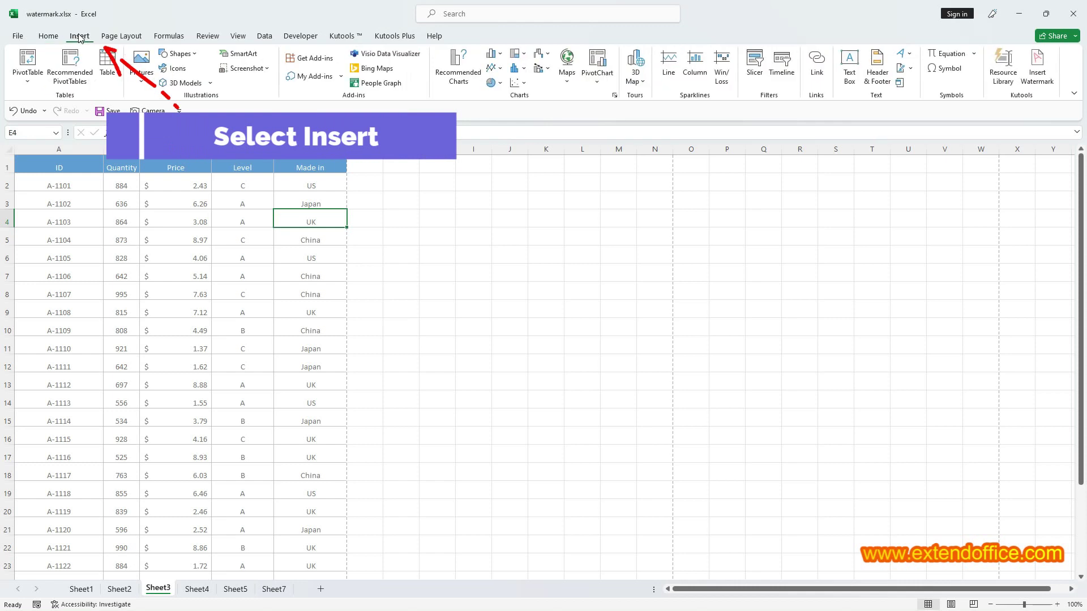
click(141, 63)
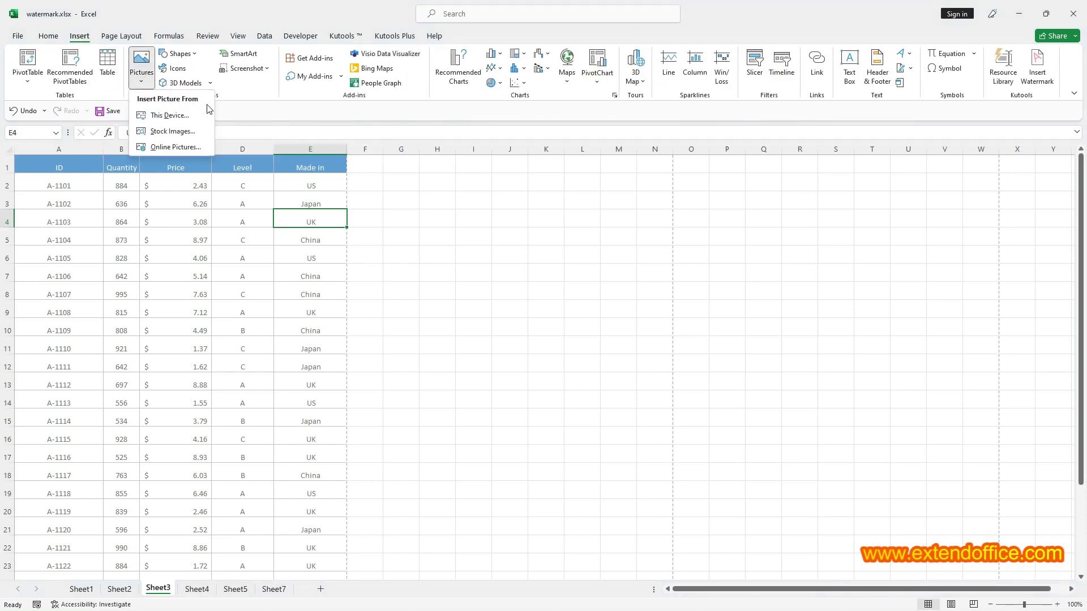
click(206, 115)
click(690, 339)
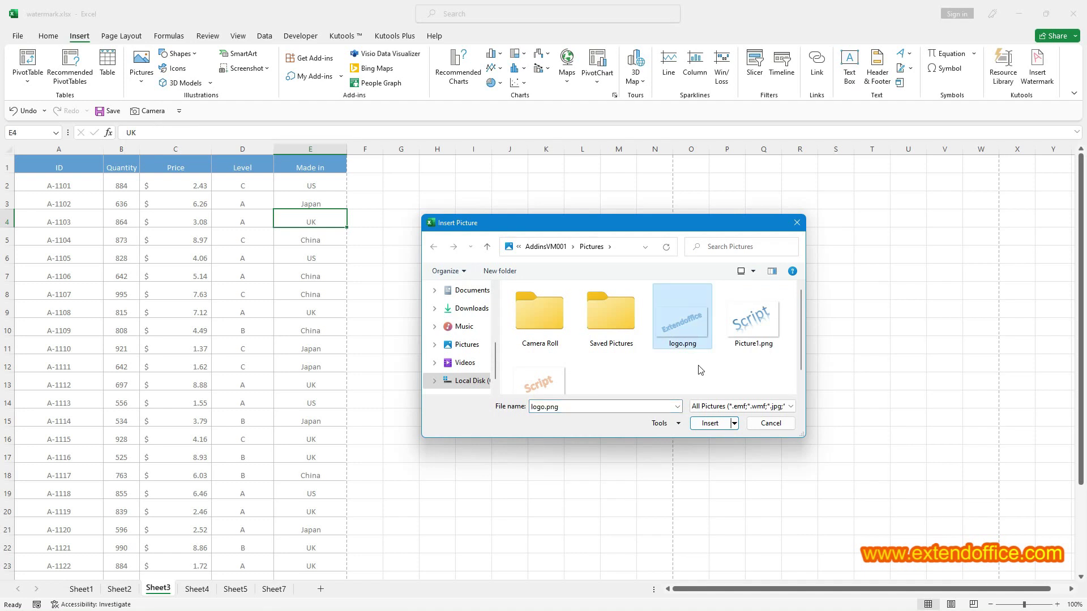
click(711, 423)
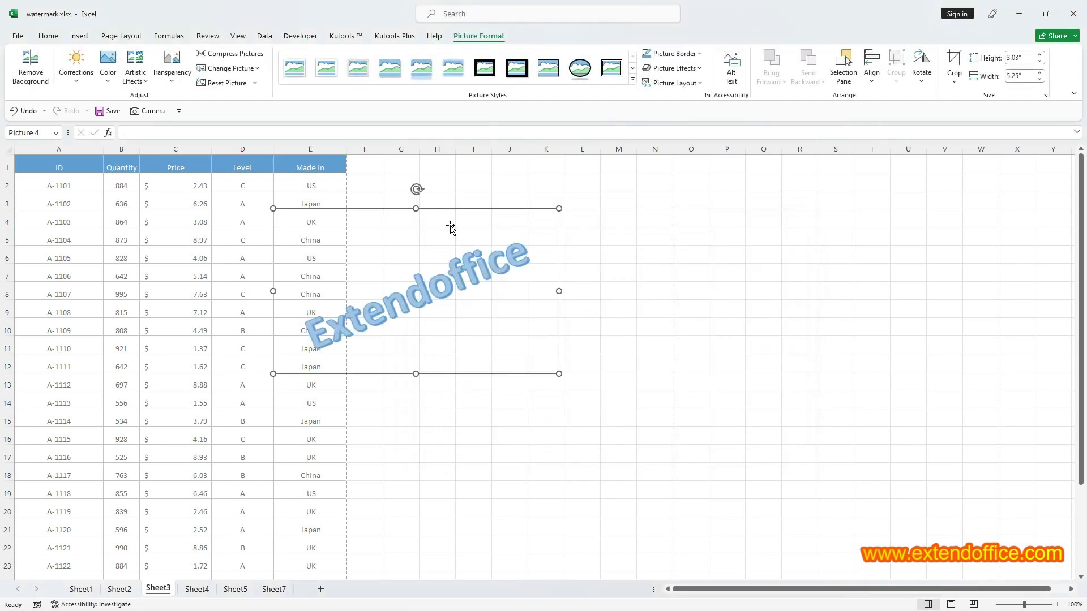
Move the logo, tilt it diagonally, and save it as a separate picture file
drag(423, 209, 530, 232)
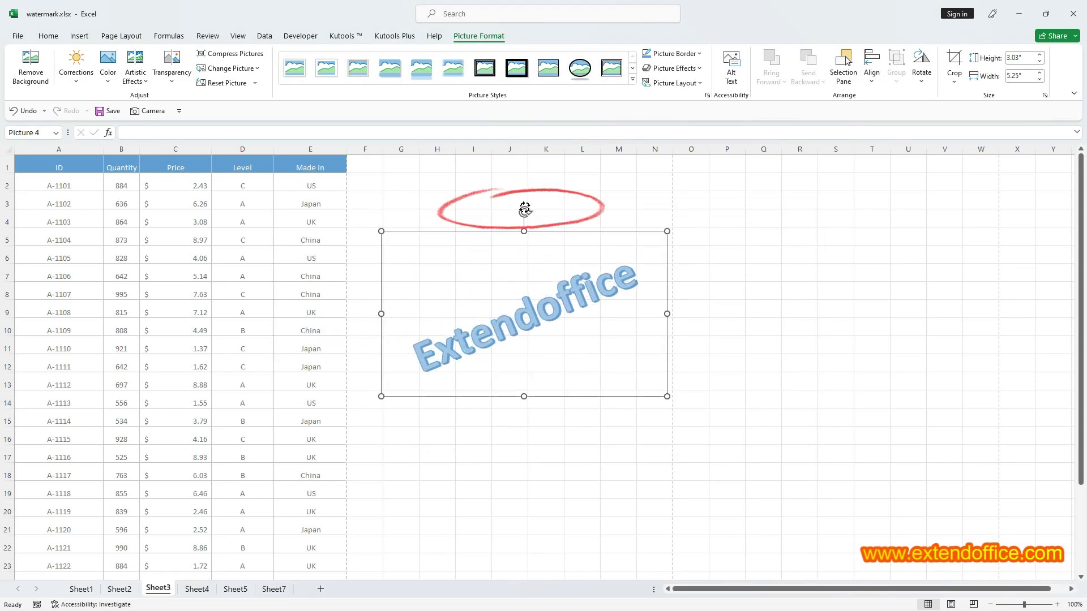
drag(524, 210, 606, 257)
right_click(603, 287)
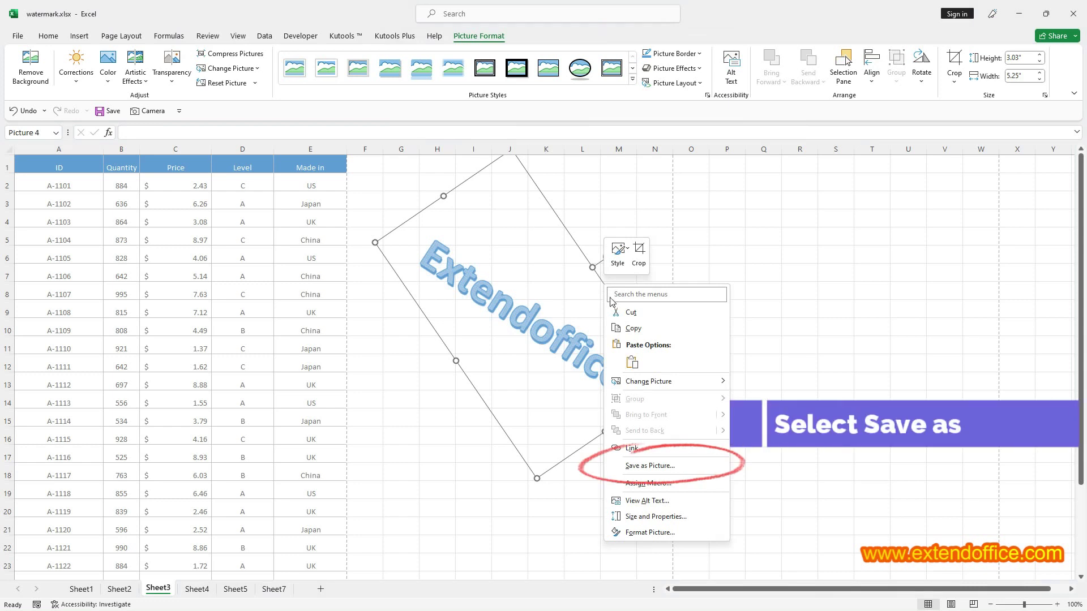
click(705, 464)
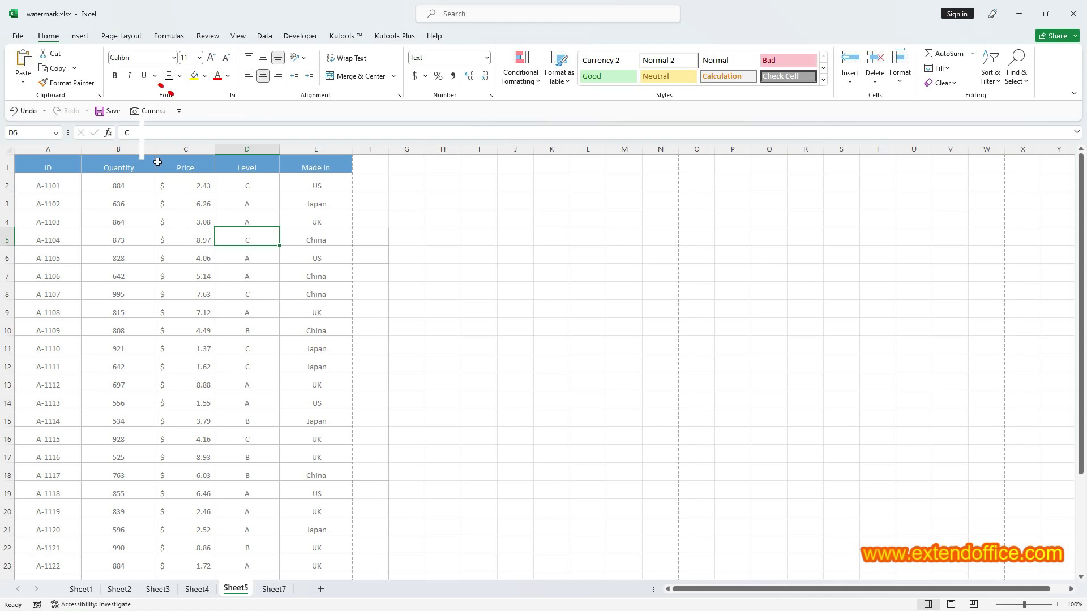
Enter 'Craft' in the centre section of Sheet5's page header and select it
click(79, 36)
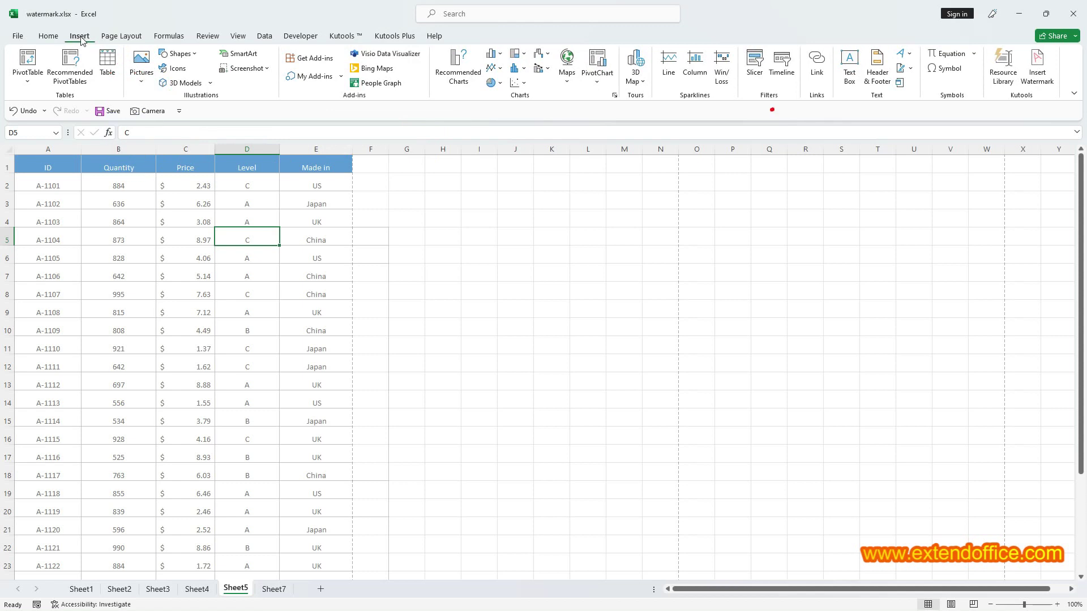
click(877, 70)
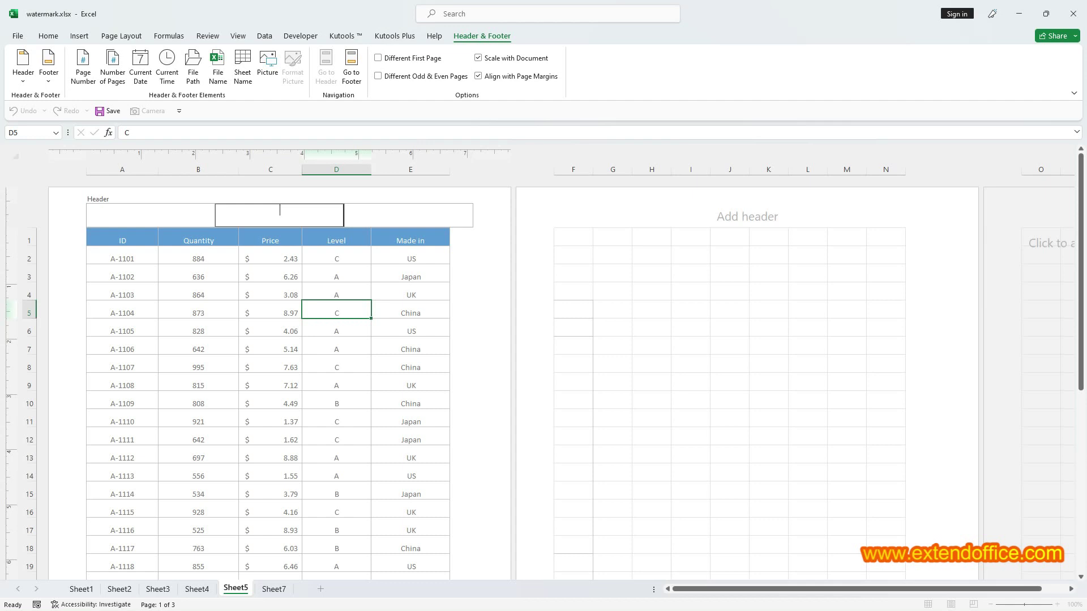
text(raft)
key(shift+Home)
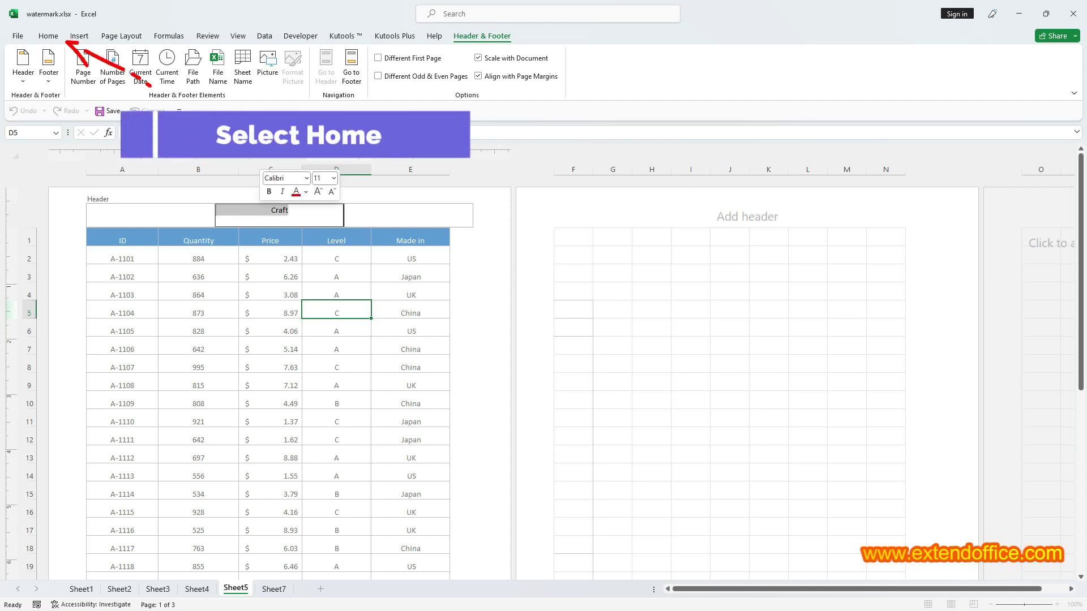
Format the header text Craft as Aptos Narrow, size 50, in green
click(49, 39)
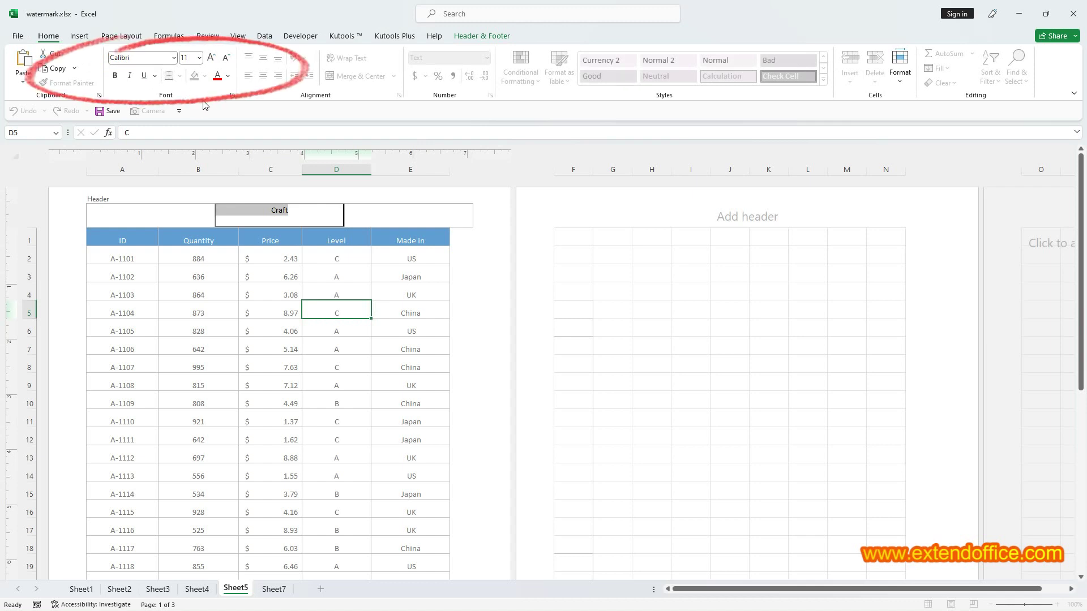
click(173, 57)
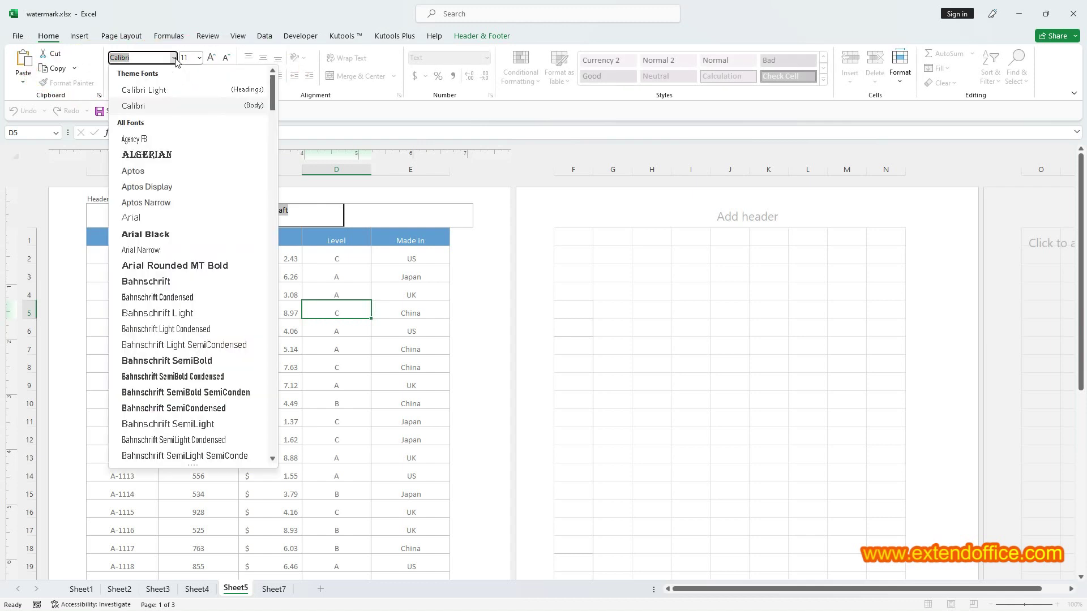
click(149, 202)
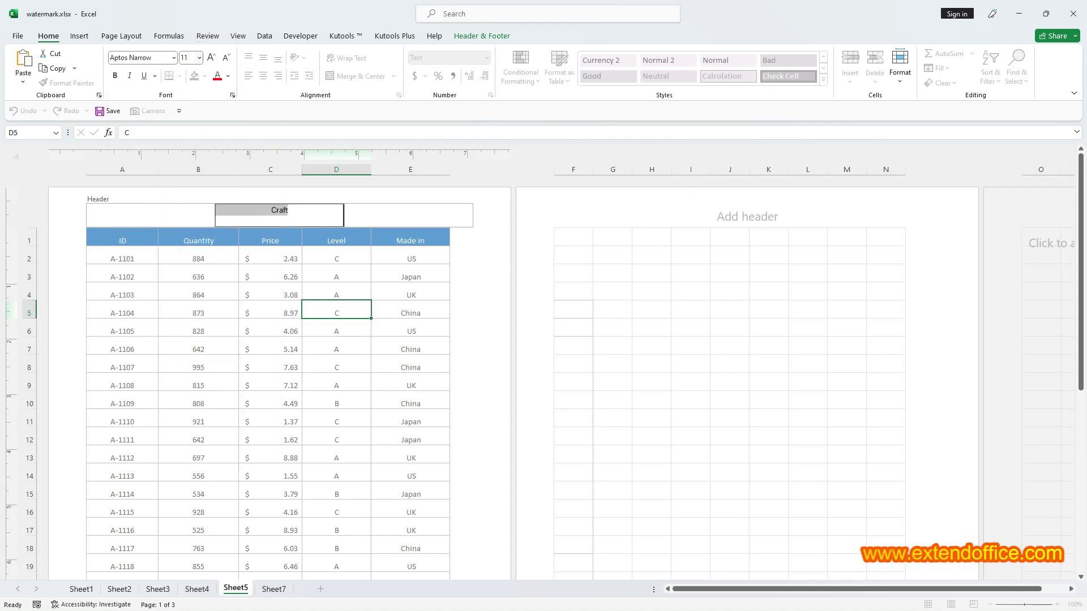
click(187, 57)
key(Return)
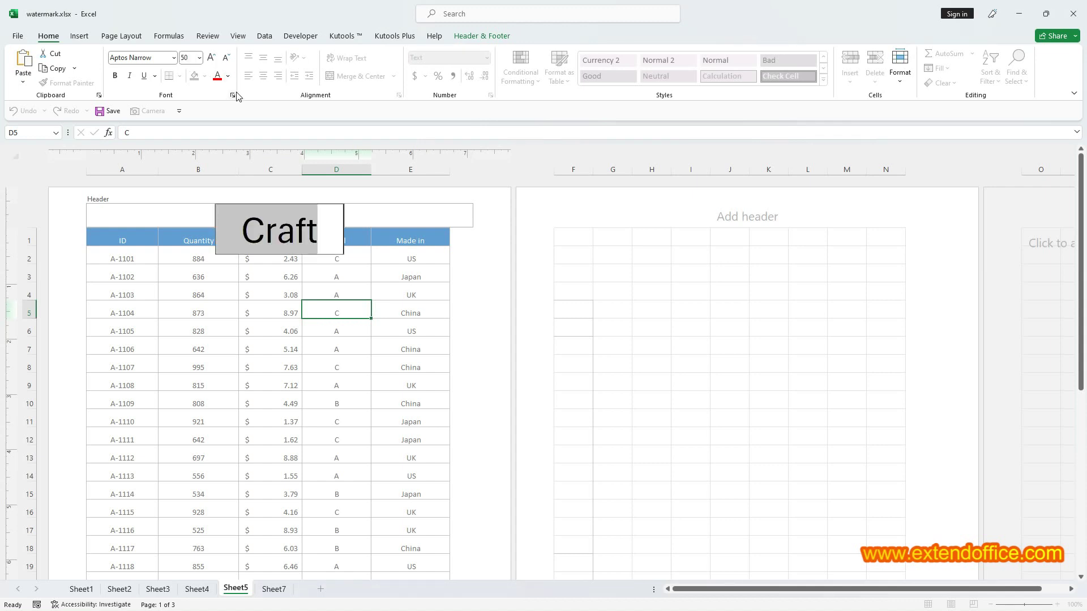
click(229, 77)
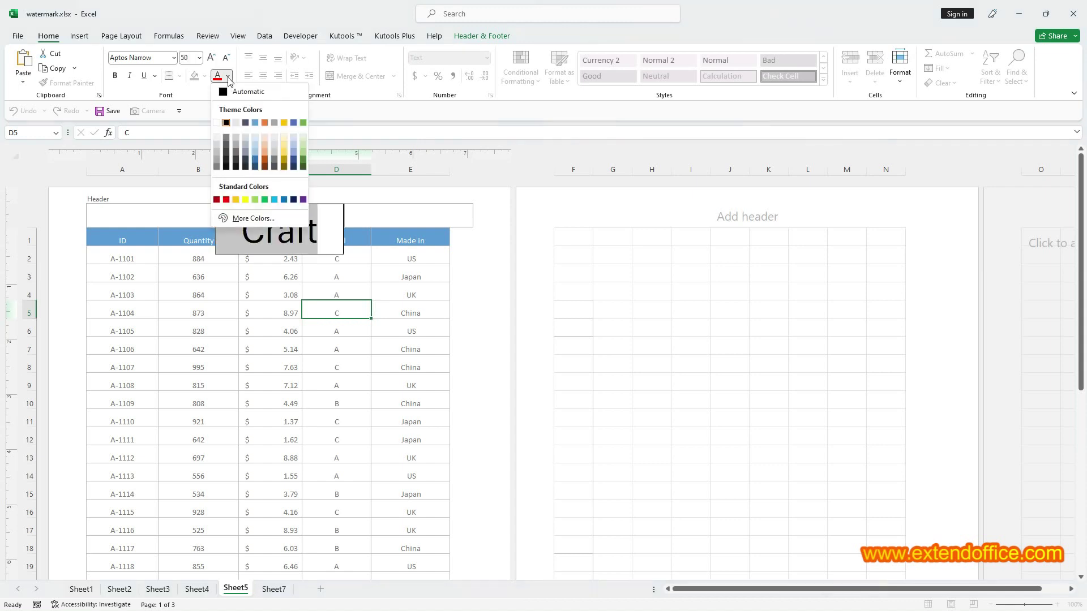
click(301, 165)
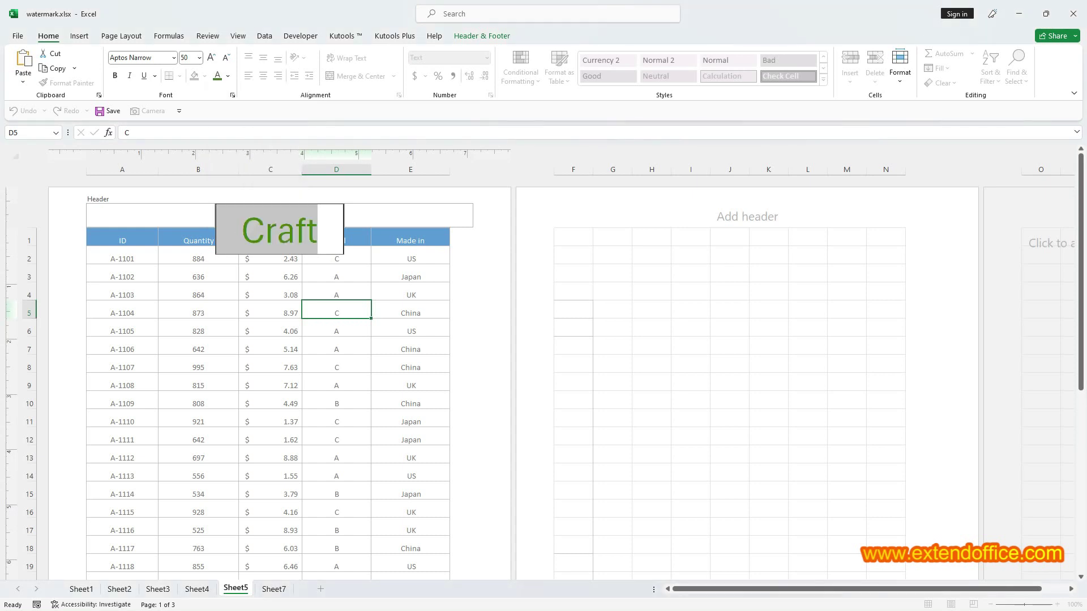
Add blank lines before Craft to push it down onto the page body and exit the header
key(Right)
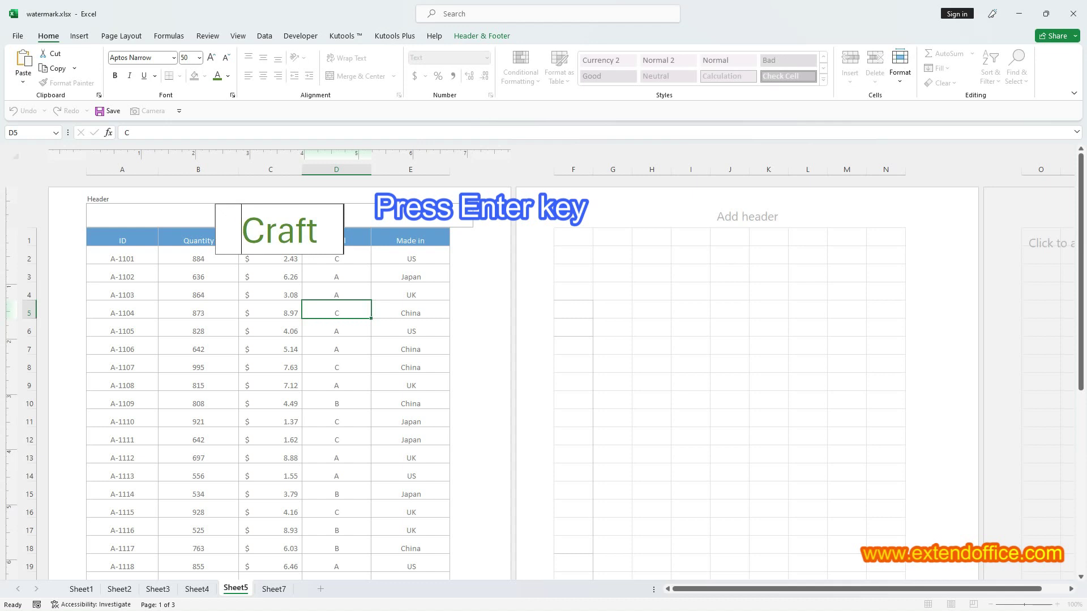
key(Return)
key(Return)
key(Return)
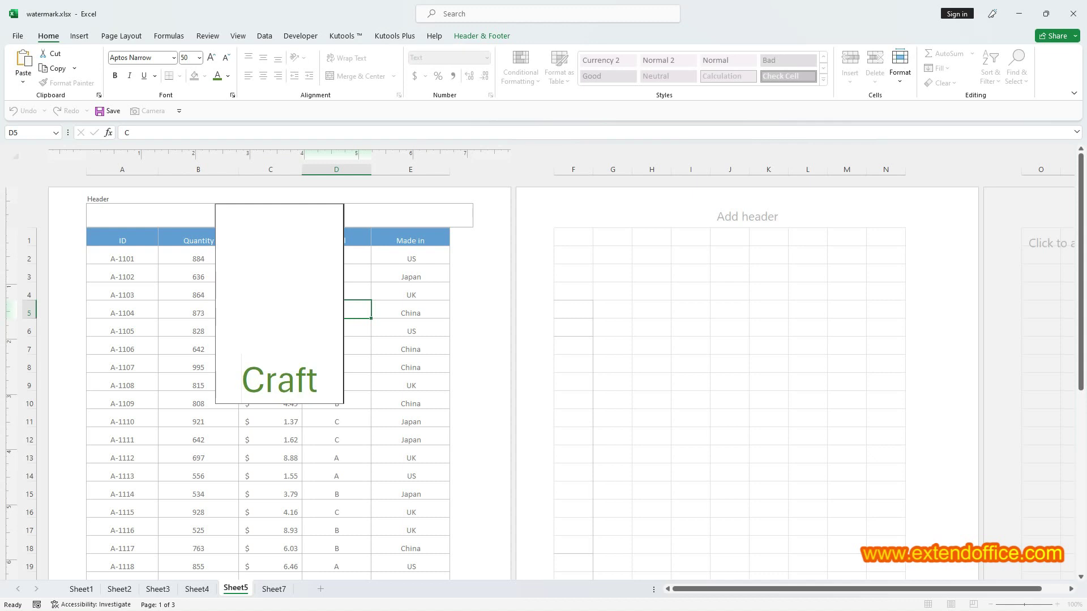
click(387, 414)
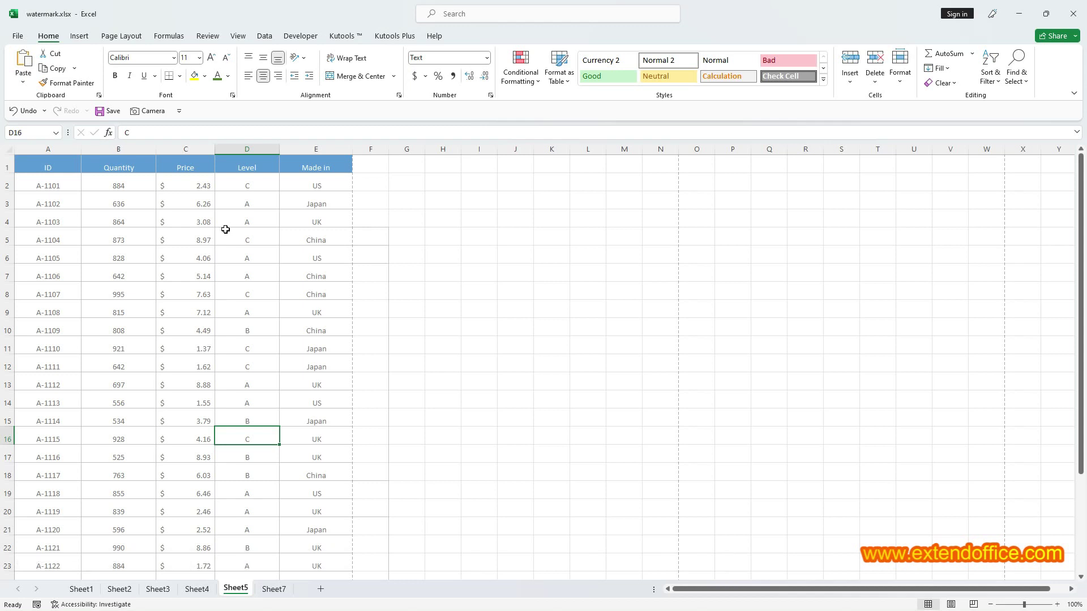
Insert a Kutools text watermark 'Confidential' in Cambria 54, Fuchsia, Diagonal layout
click(346, 43)
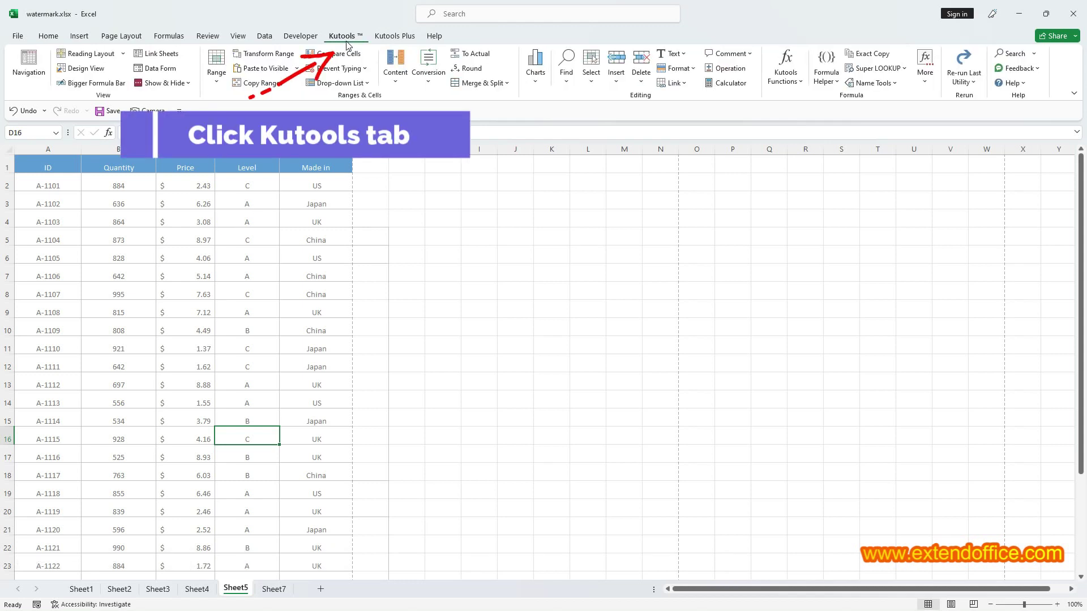
click(616, 79)
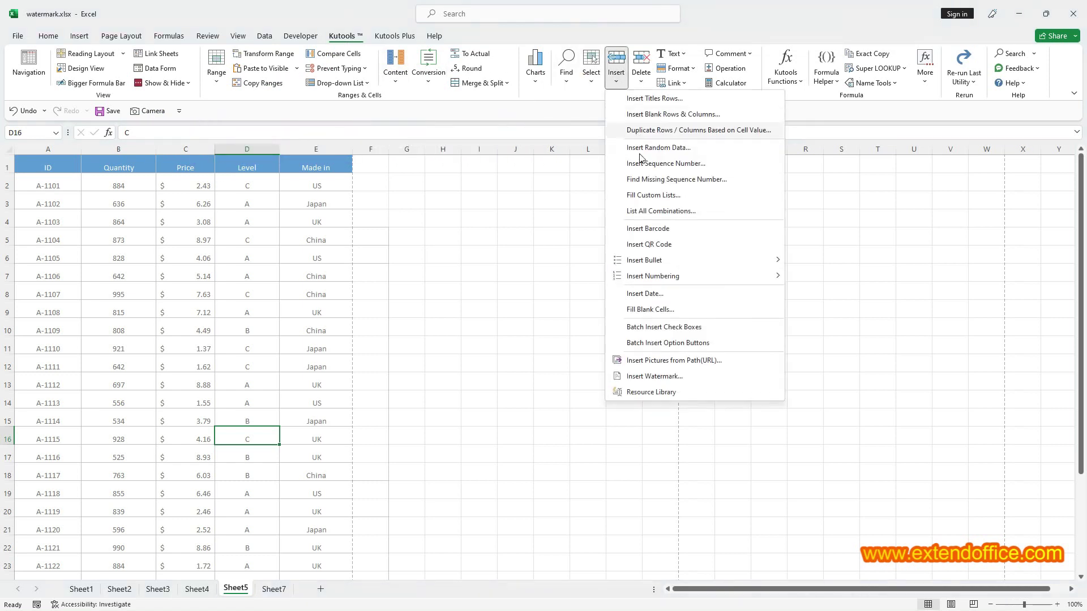
click(670, 376)
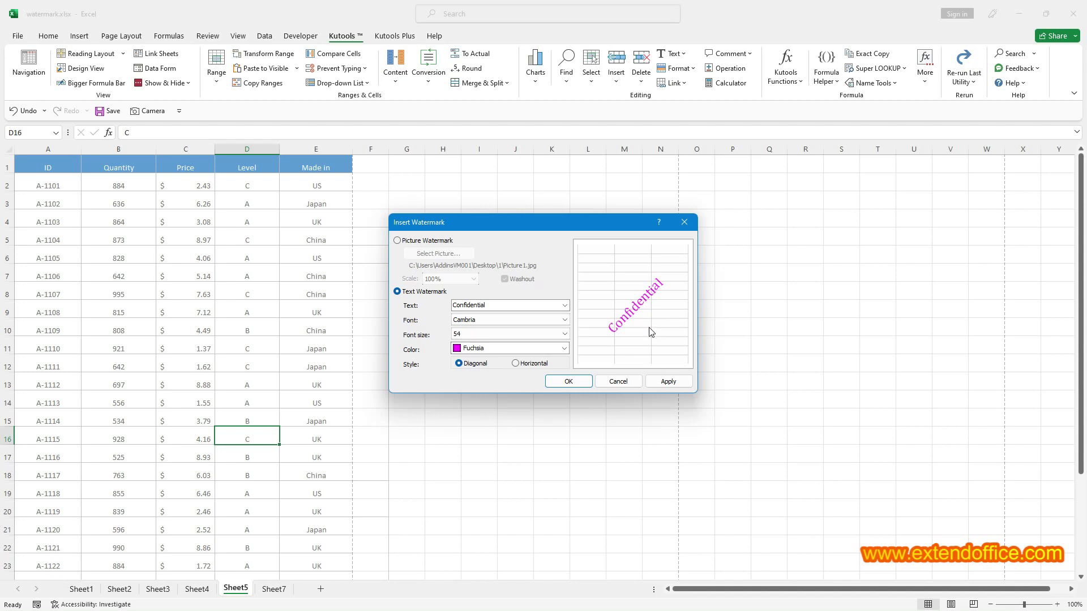
click(587, 384)
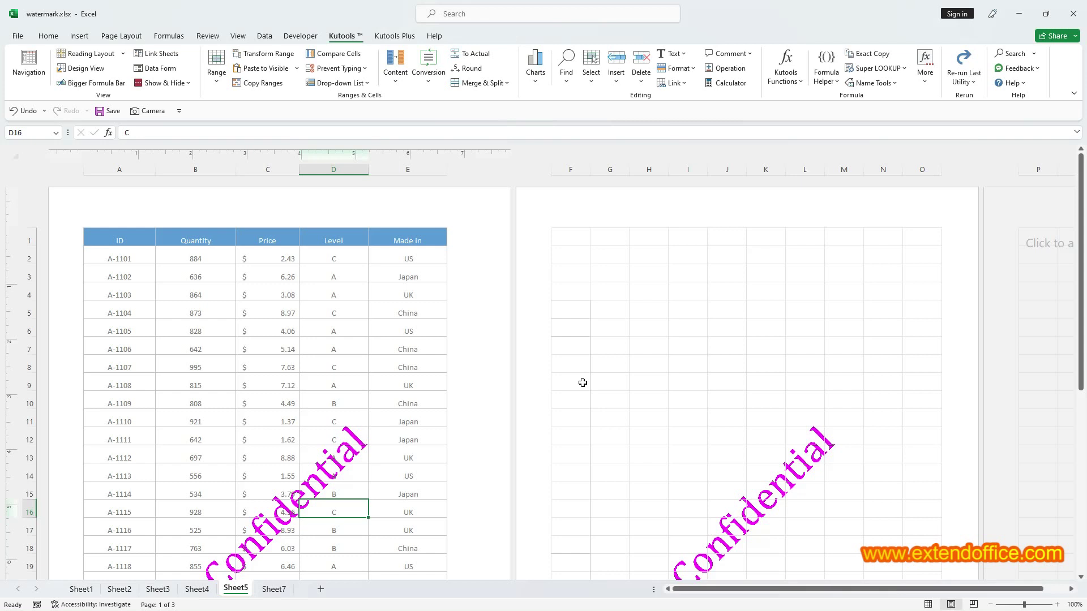
scroll(583, 383, down, 3)
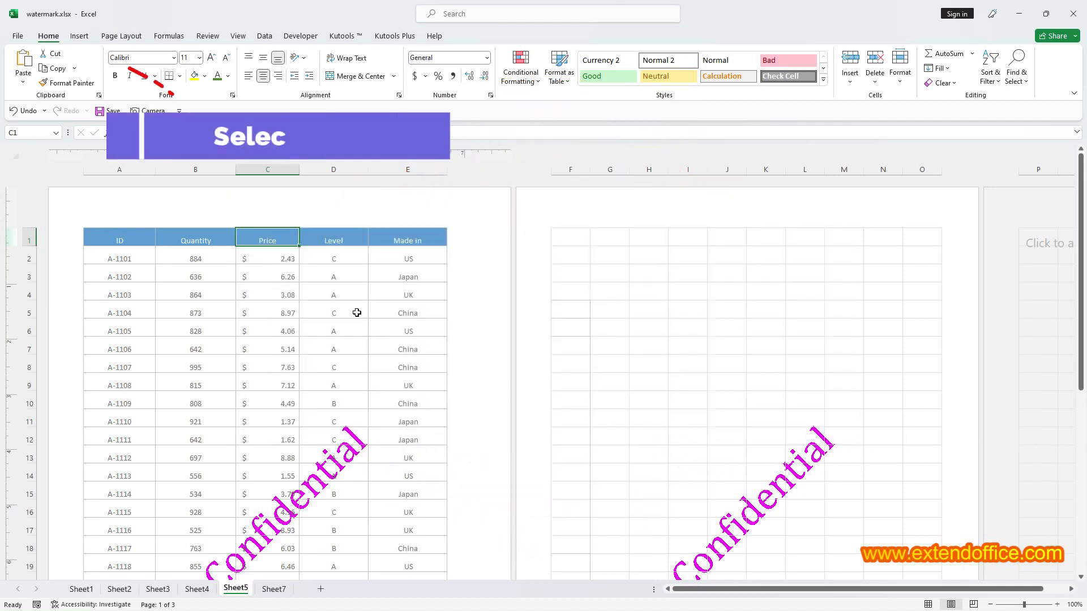
Delete the &[Picture] code from Sheet5's centre header and leave header editing
click(80, 37)
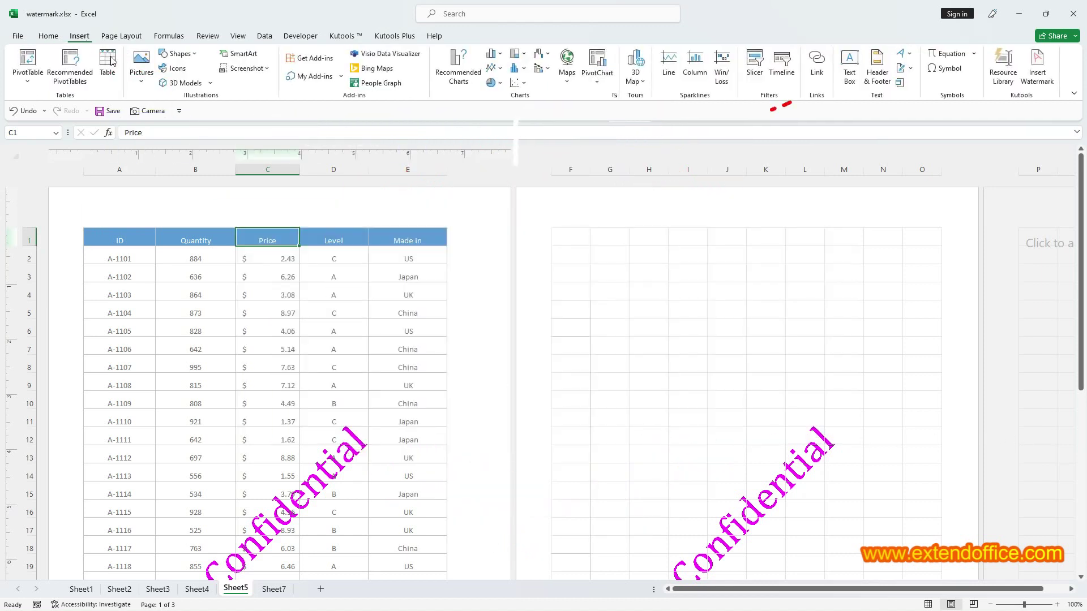
click(877, 71)
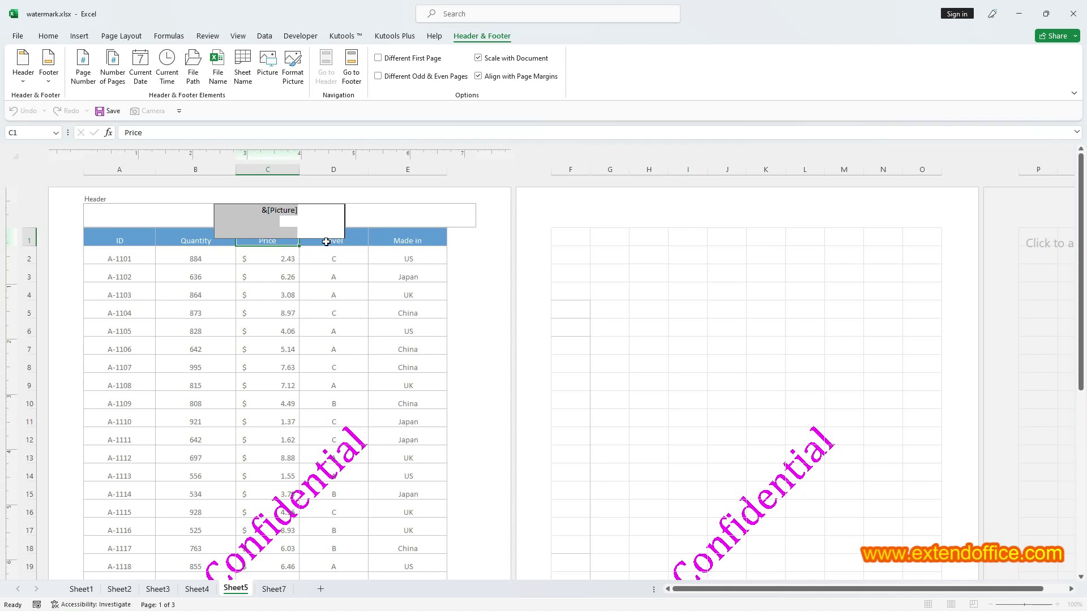
key(Delete)
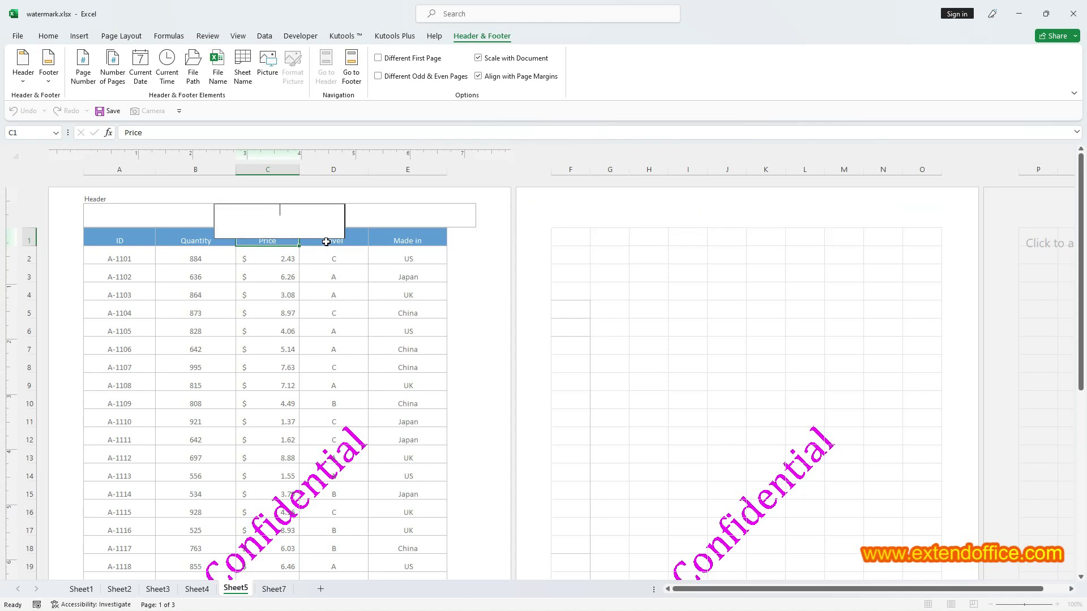
click(323, 395)
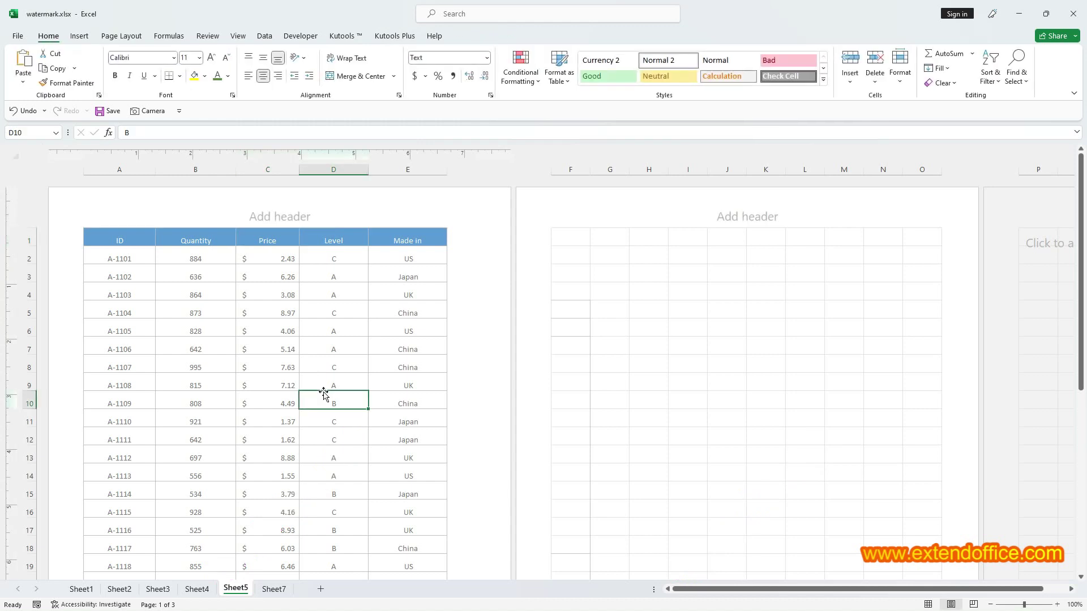